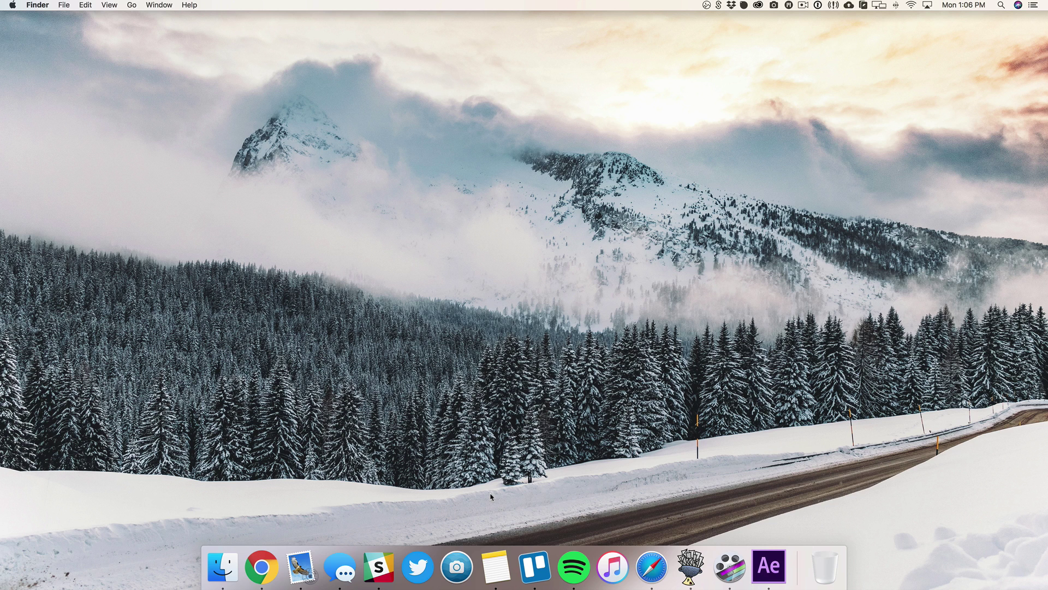
- Switch to After Effects, which shows the Loop (round) composition
click(768, 566)
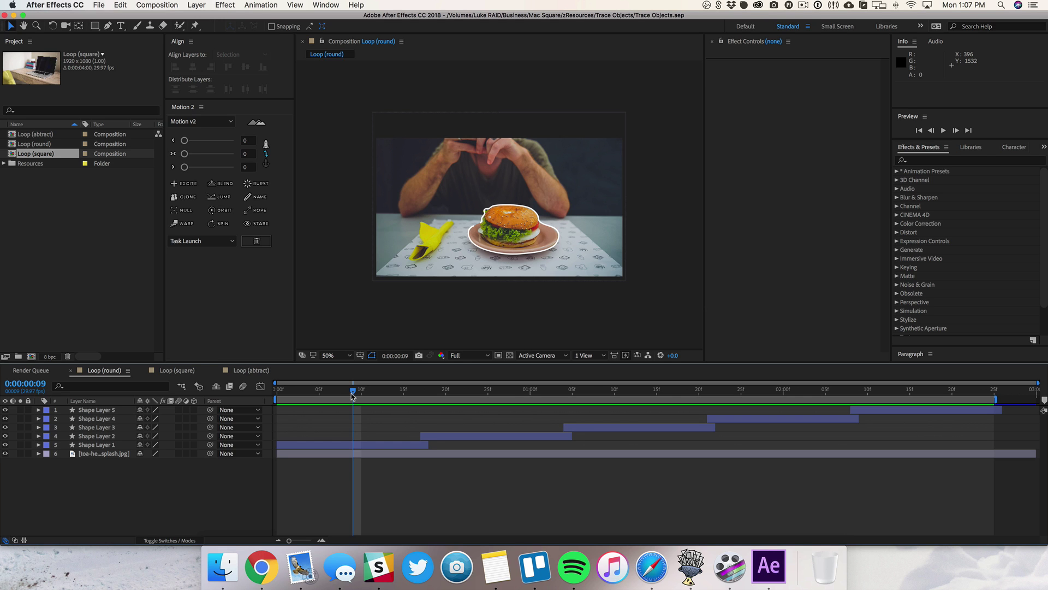
- Switch to the Loop (square) composition and play its trace animation
key(shift+period)
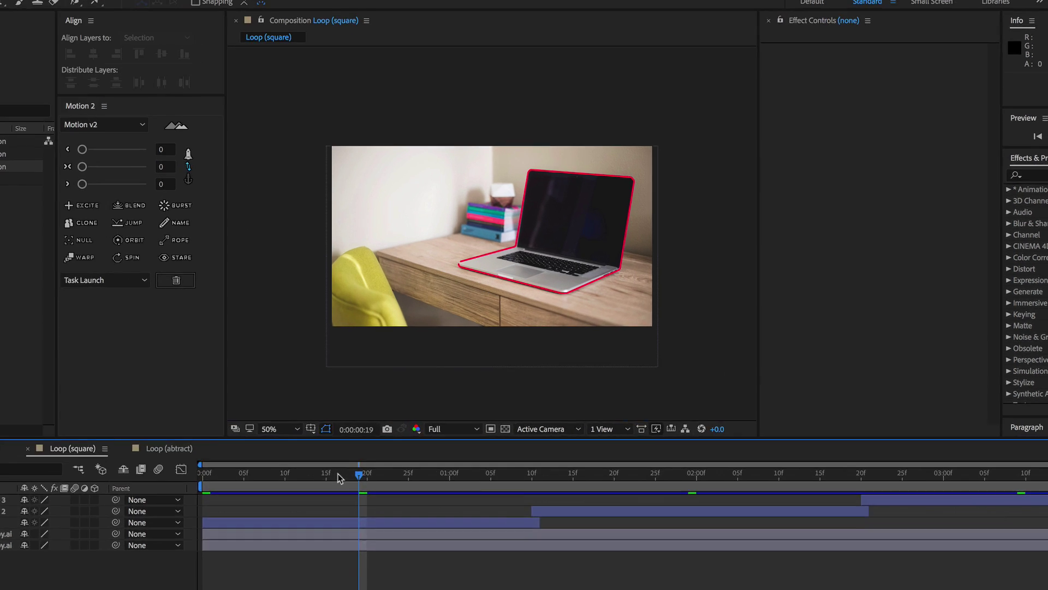
key(space)
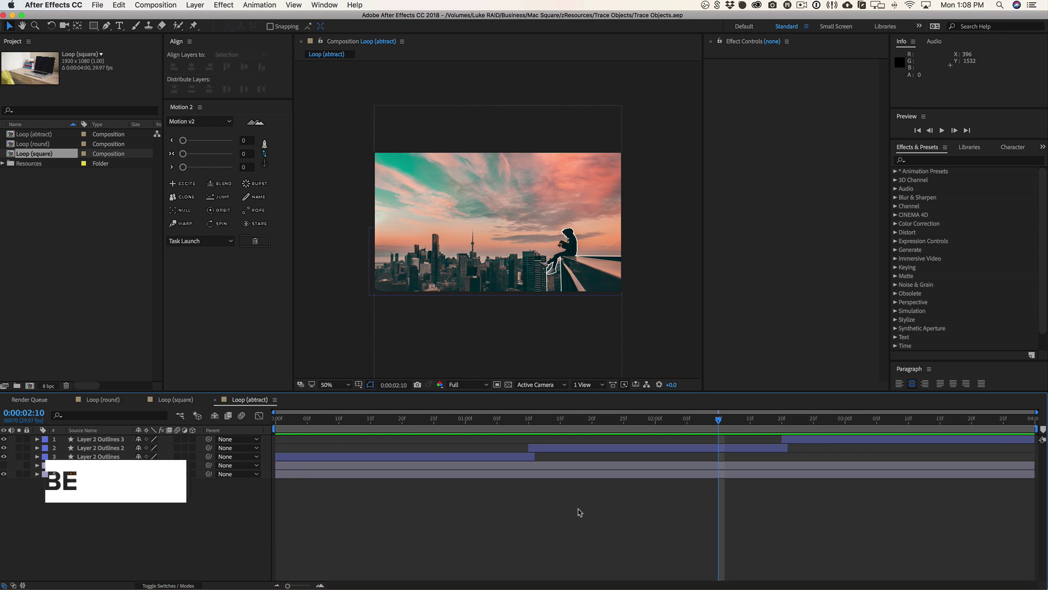
- Start a new, empty After Effects project
click(97, 5)
mouse_move(185, 21)
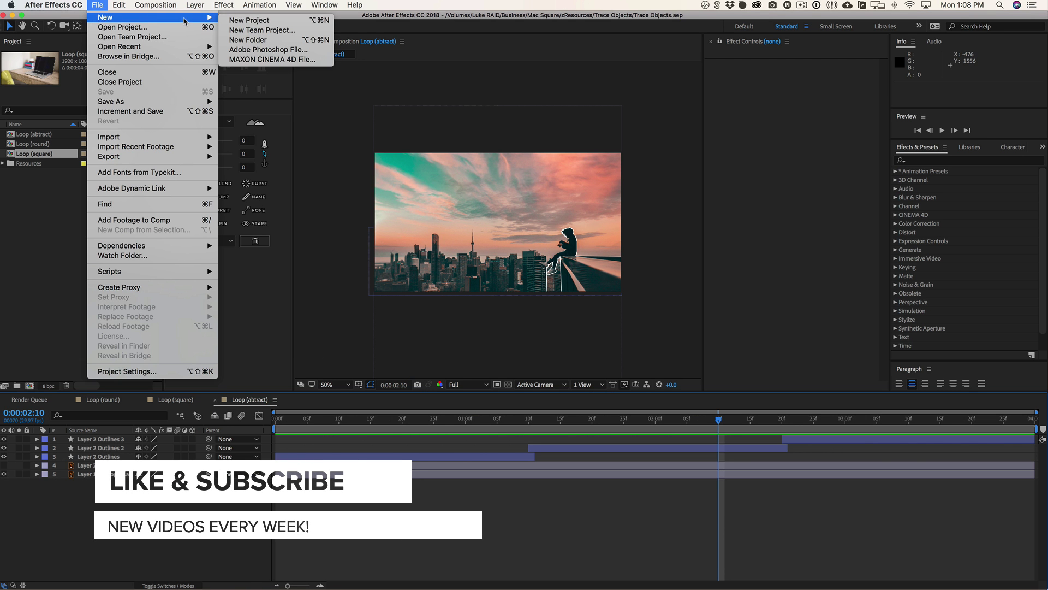
click(249, 21)
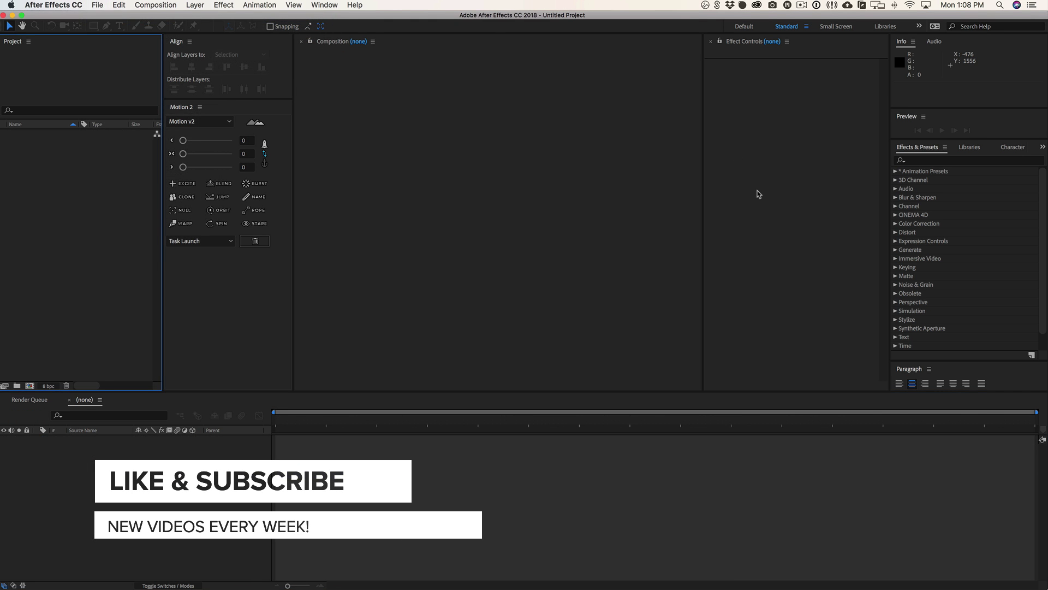
- Create a 1920×1080, 29.97 fps composition named Trace, 0:00:04:00 long
click(170, 6)
click(164, 20)
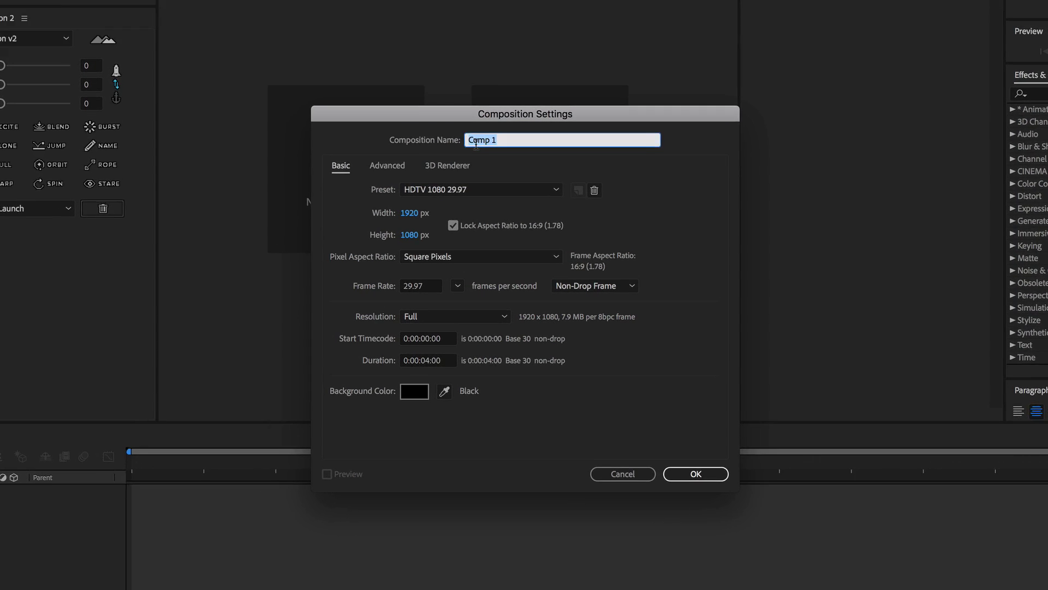
text(Trace)
click(478, 206)
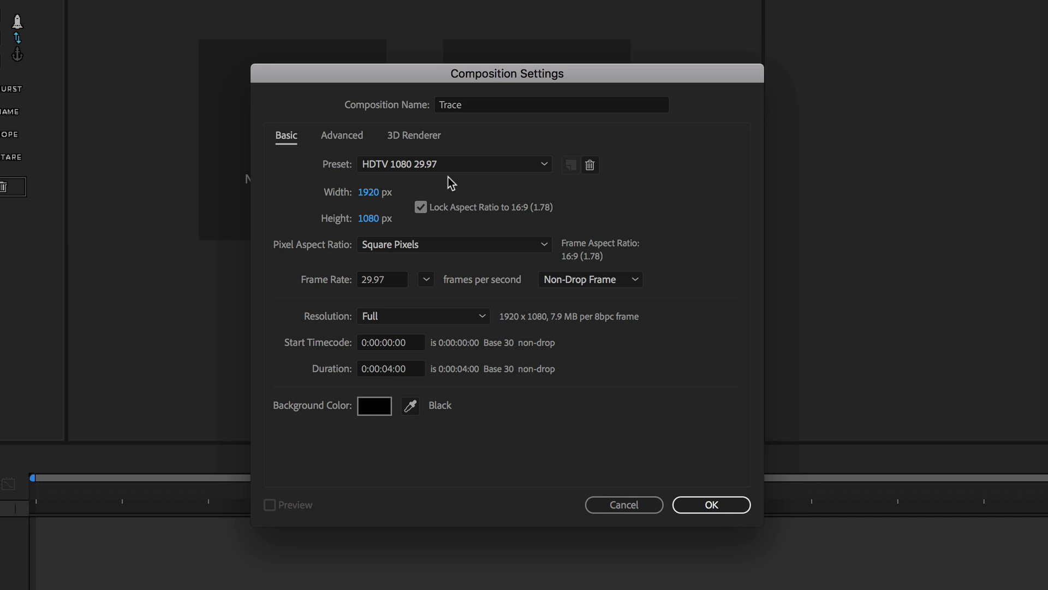
click(391, 369)
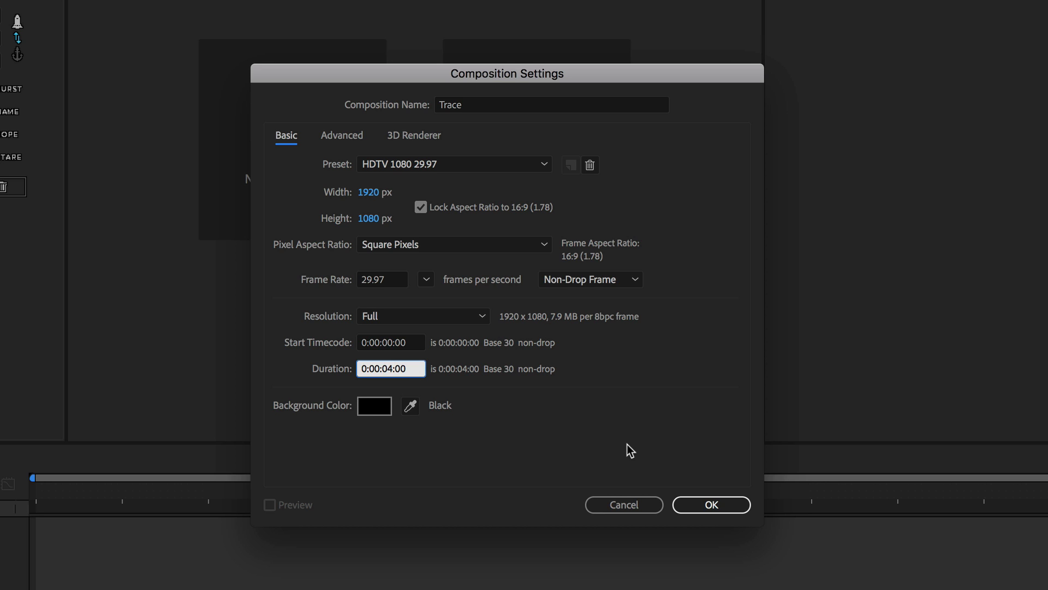
drag(402, 369, 362, 370)
click(617, 455)
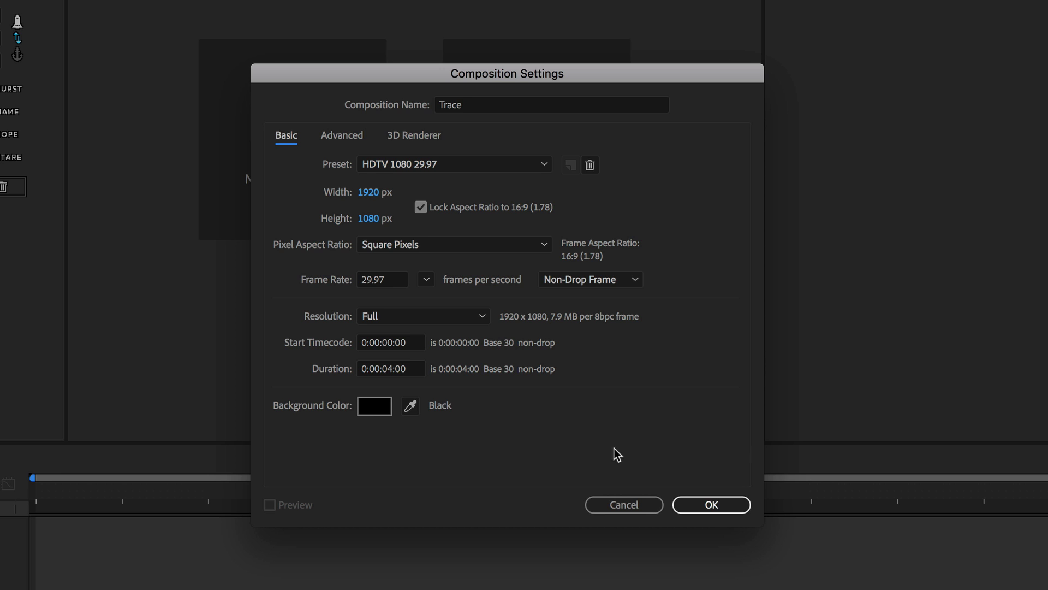
click(705, 504)
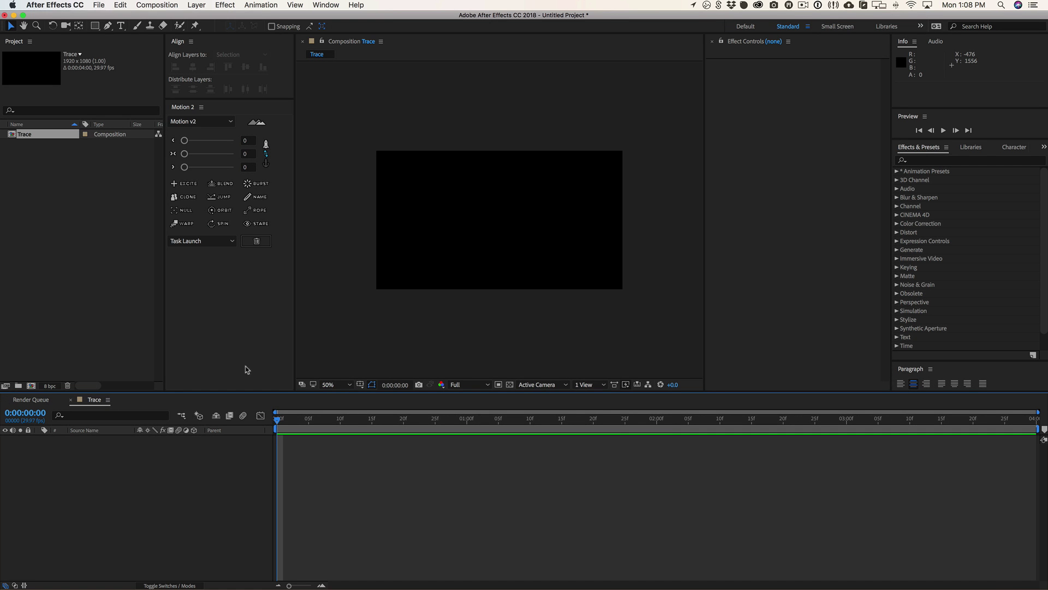
click(63, 168)
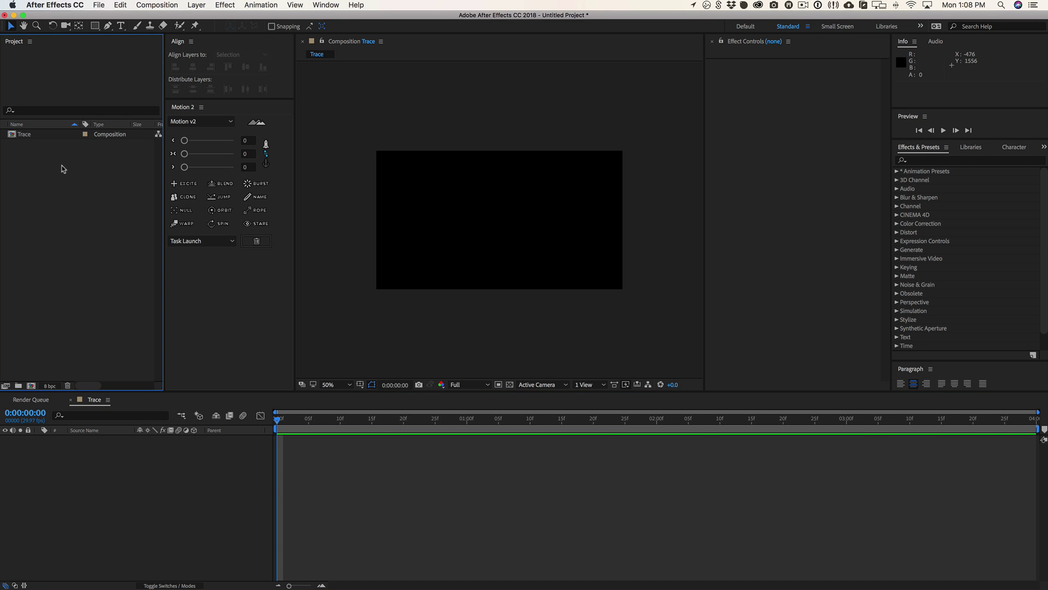
- Find the rocky sea peak photo in the Unsplash feed and download it
key(super+Tab)
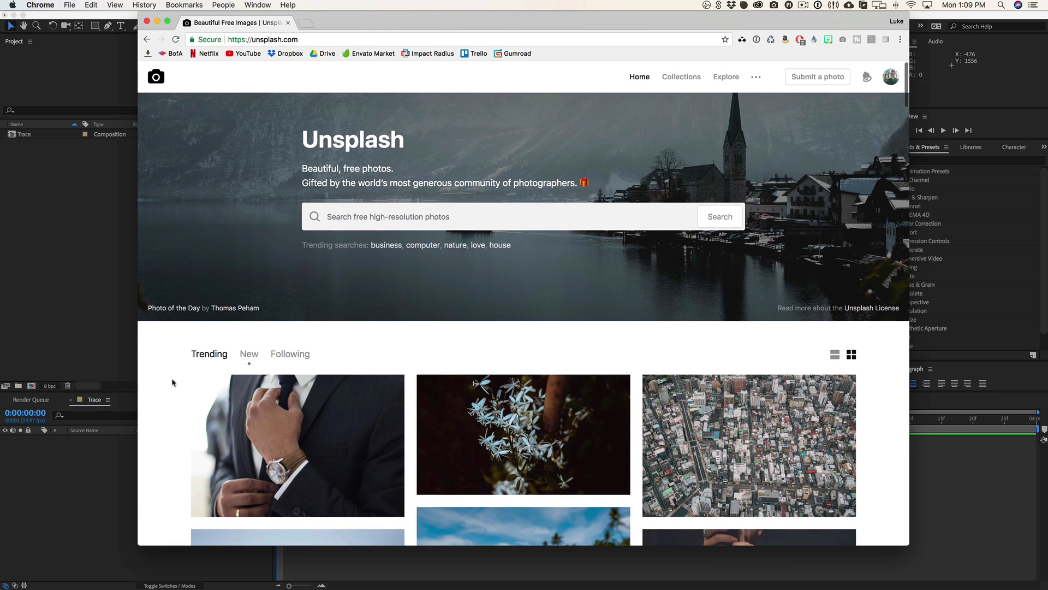
scroll(172, 382, down, 3)
scroll(172, 382, down, 15)
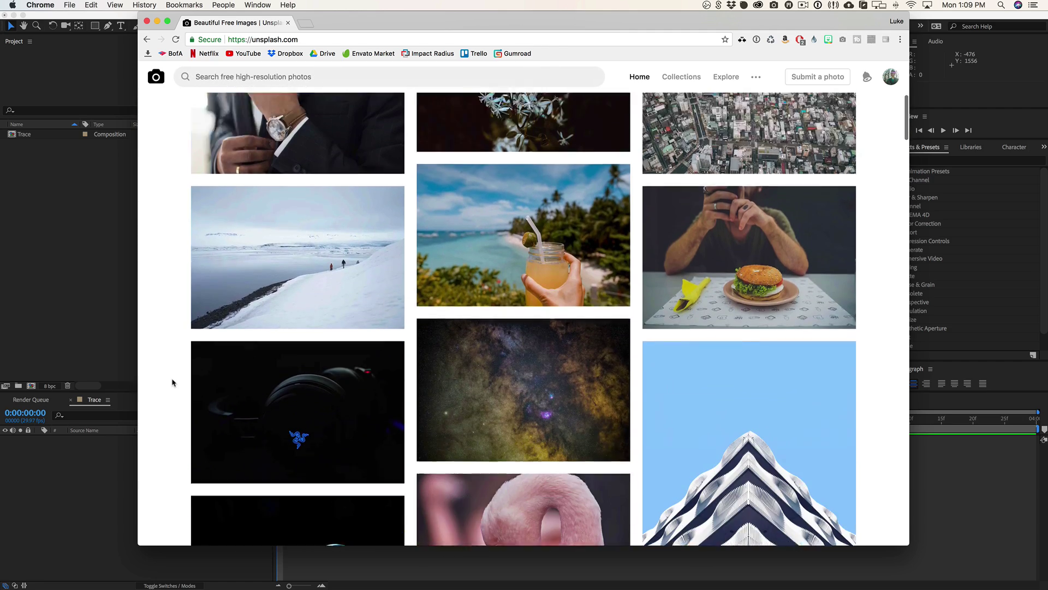
scroll(172, 382, down, 12)
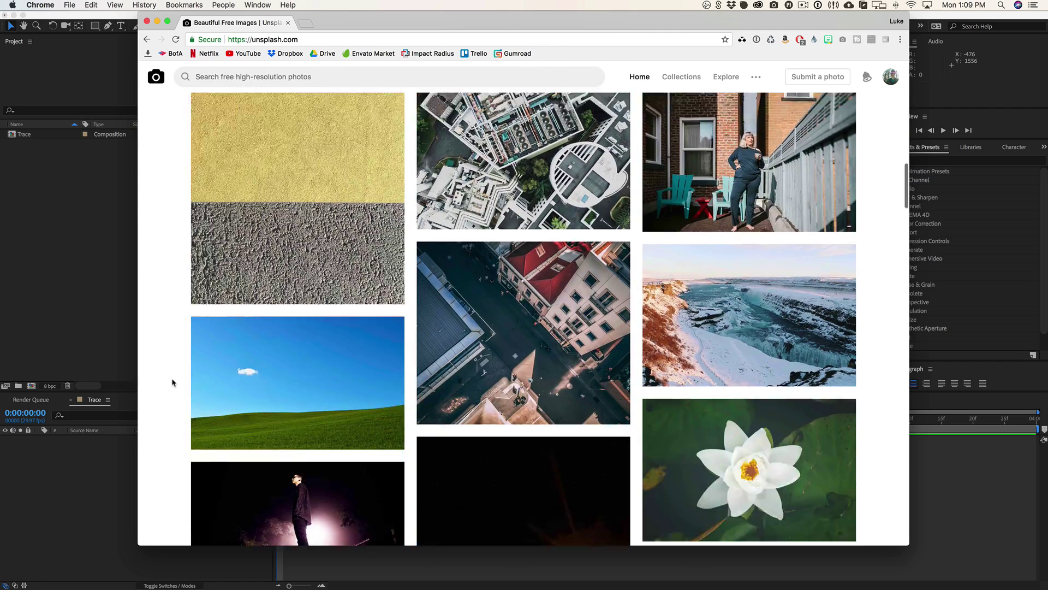
scroll(172, 382, down, 6)
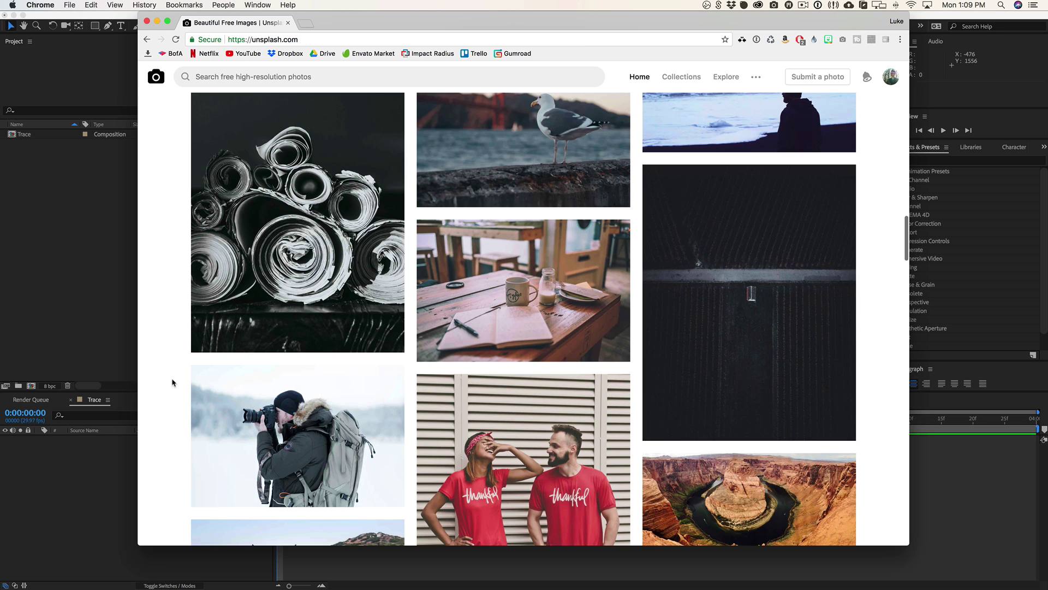
scroll(172, 382, down, 8)
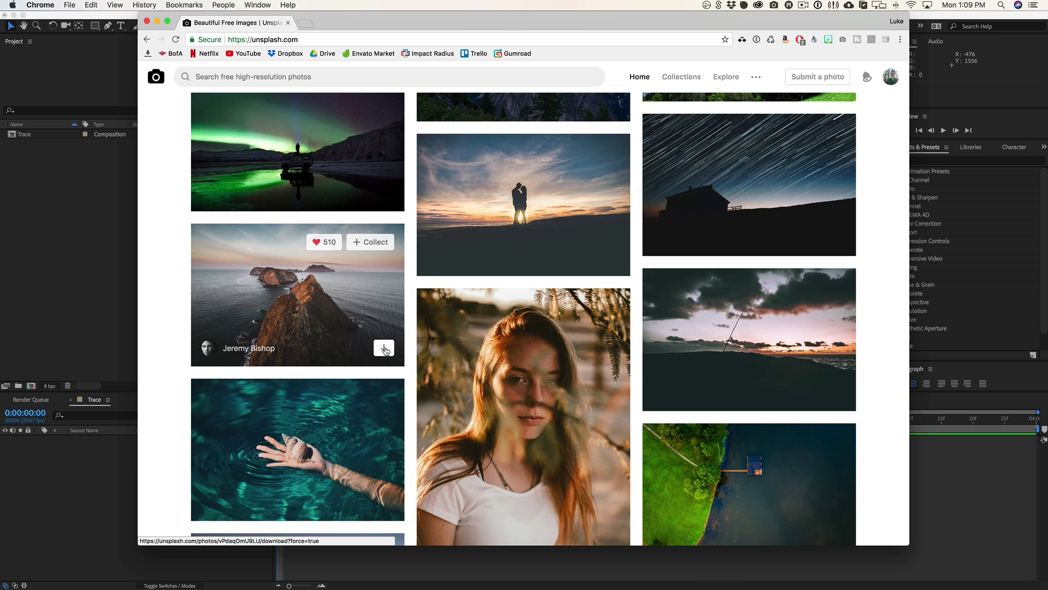
click(384, 348)
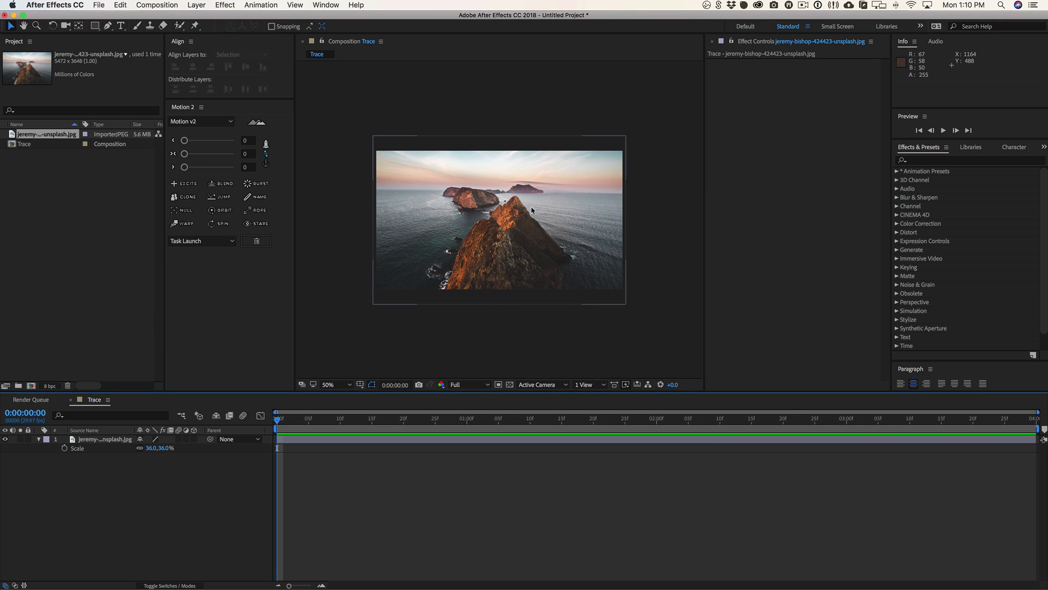
- Switch to the Pen tool for drawing paths point by point
key(g)
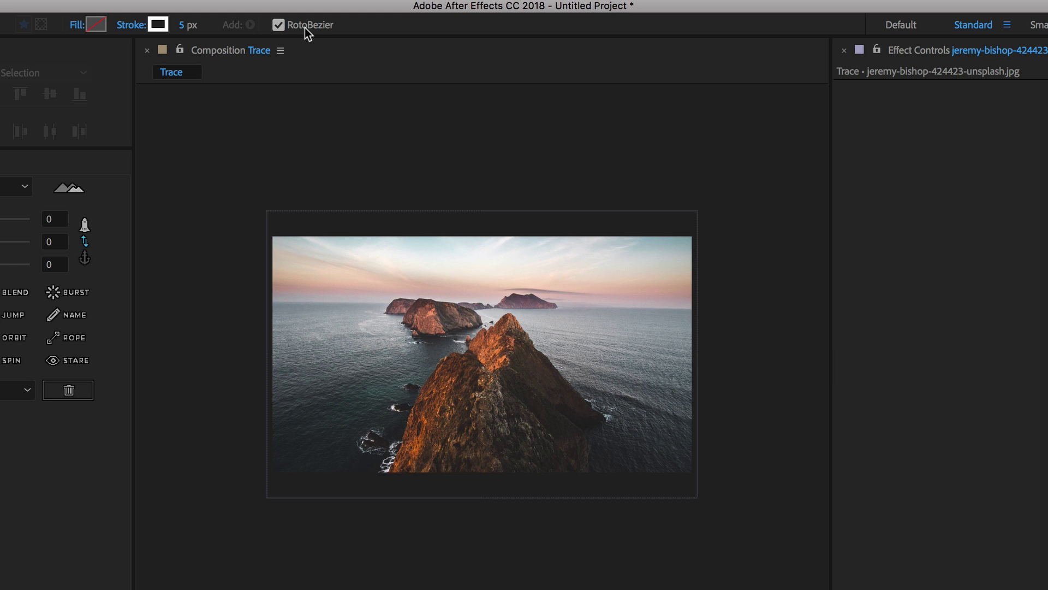
- Turn off RotoBezier and zoom in on the base of the cliff
click(305, 26)
key(period)
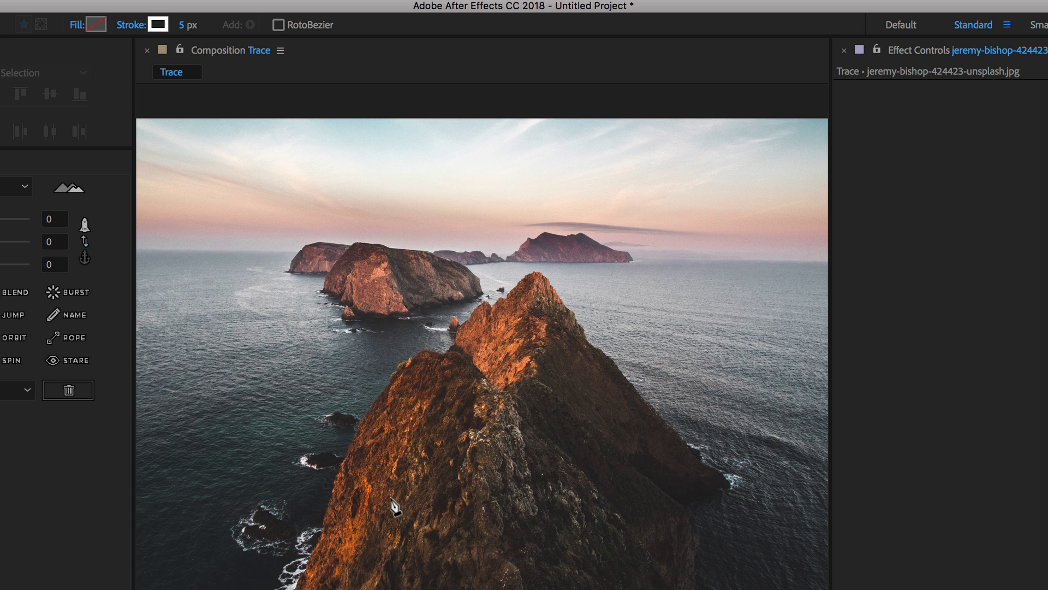
drag(415, 543, 572, 452)
key(period)
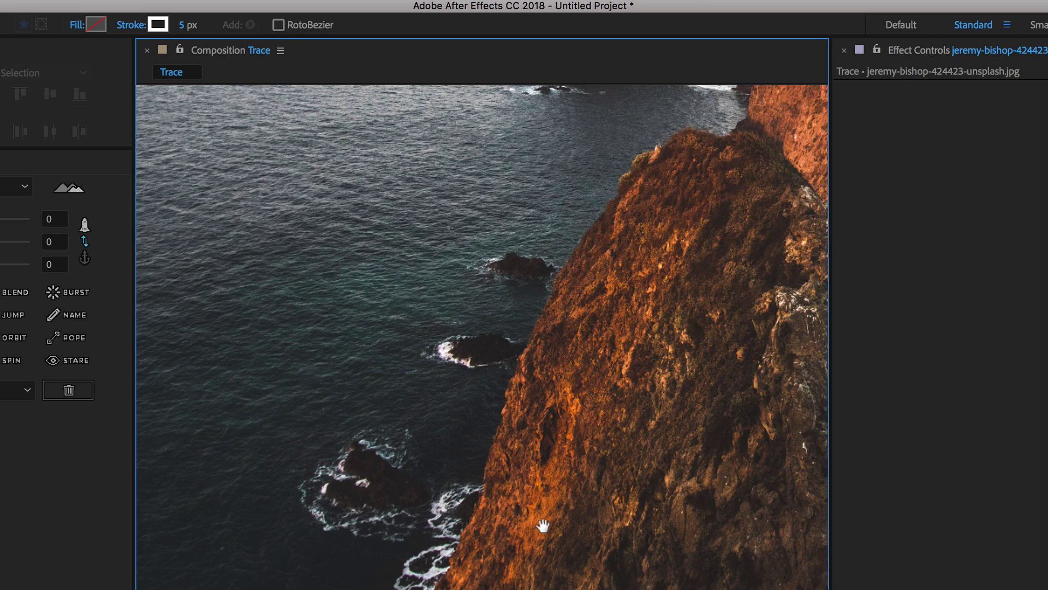
drag(539, 529, 486, 382)
- Place pen points from the cliff base up along the ridge line
click(368, 466)
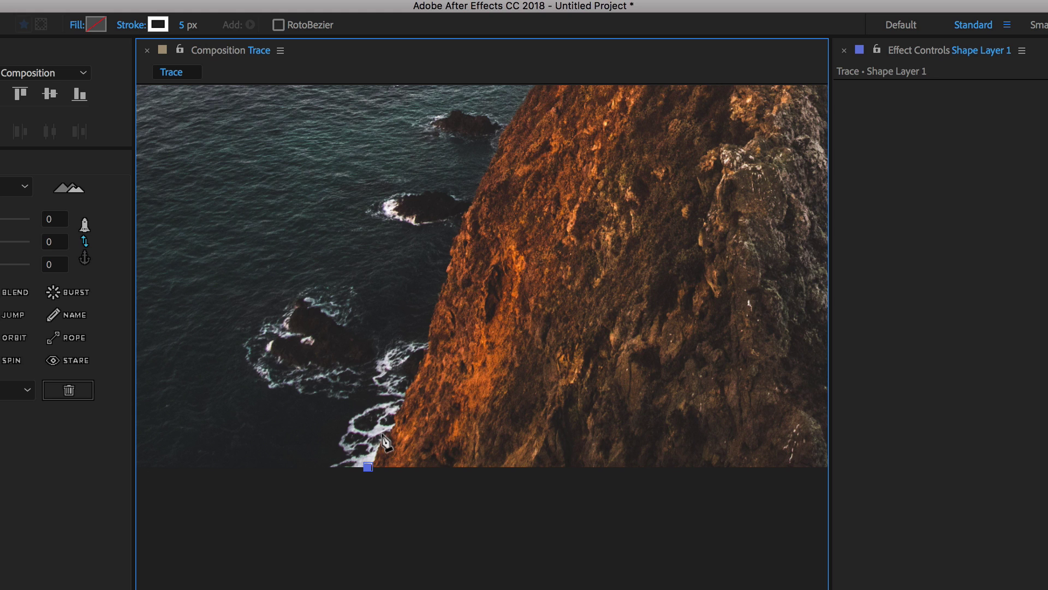
click(383, 434)
click(393, 428)
click(423, 377)
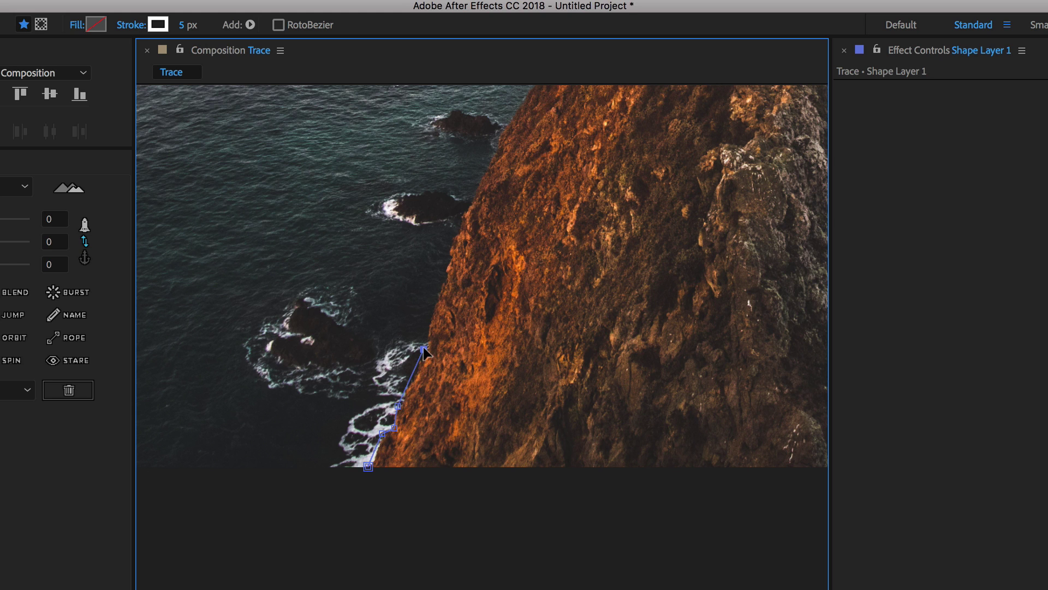
key(comma)
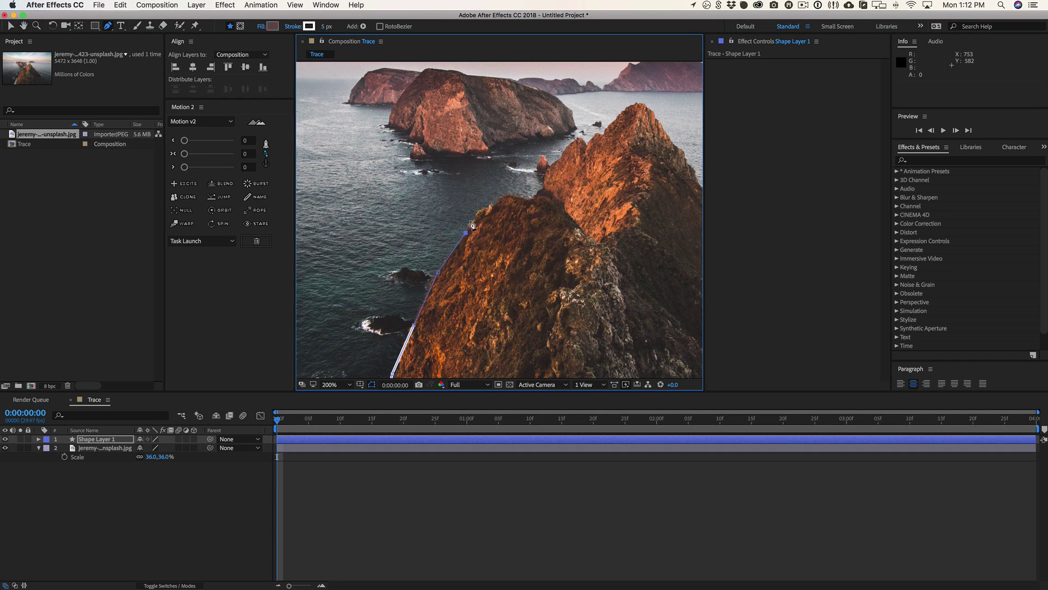
click(474, 214)
click(513, 194)
click(549, 178)
click(580, 141)
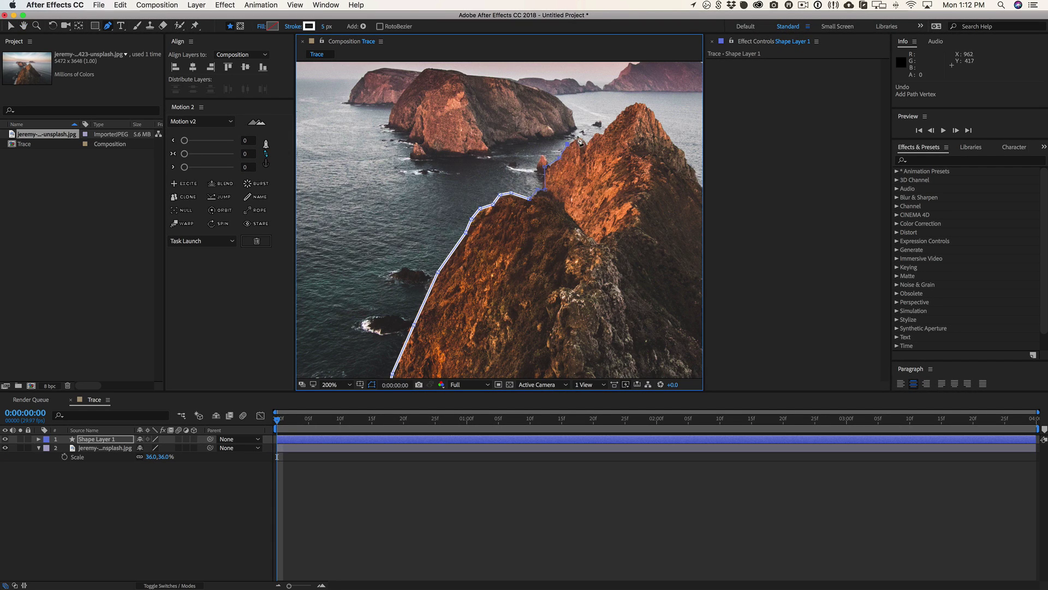
drag(580, 141, 452, 250)
- Add points over the peak and down the far cliff edge to finish the path
click(495, 221)
click(521, 214)
click(548, 257)
scroll(553, 261, up, 3)
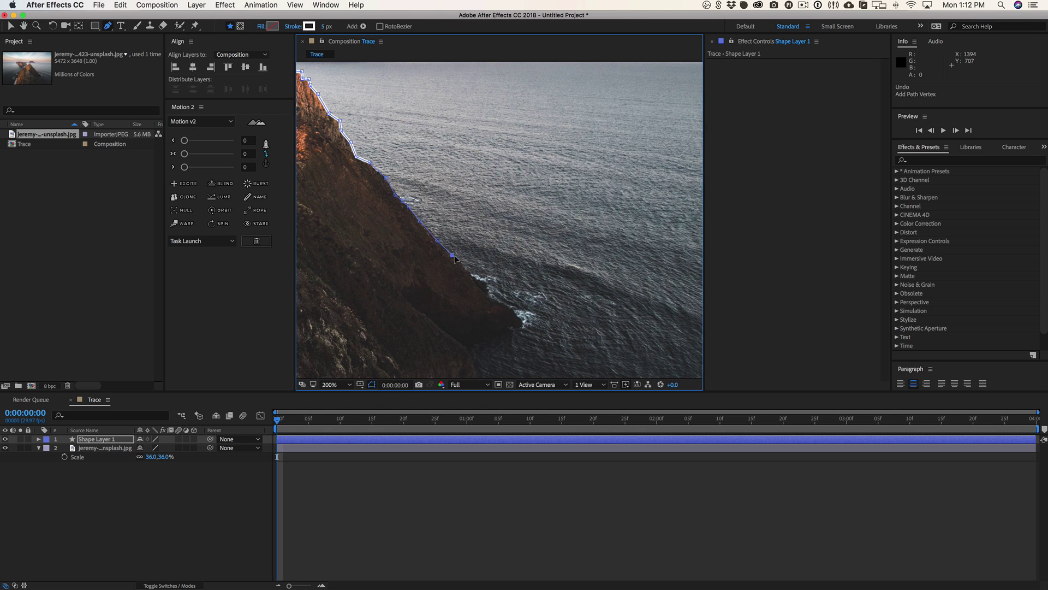
click(533, 197)
click(542, 221)
click(556, 249)
click(552, 270)
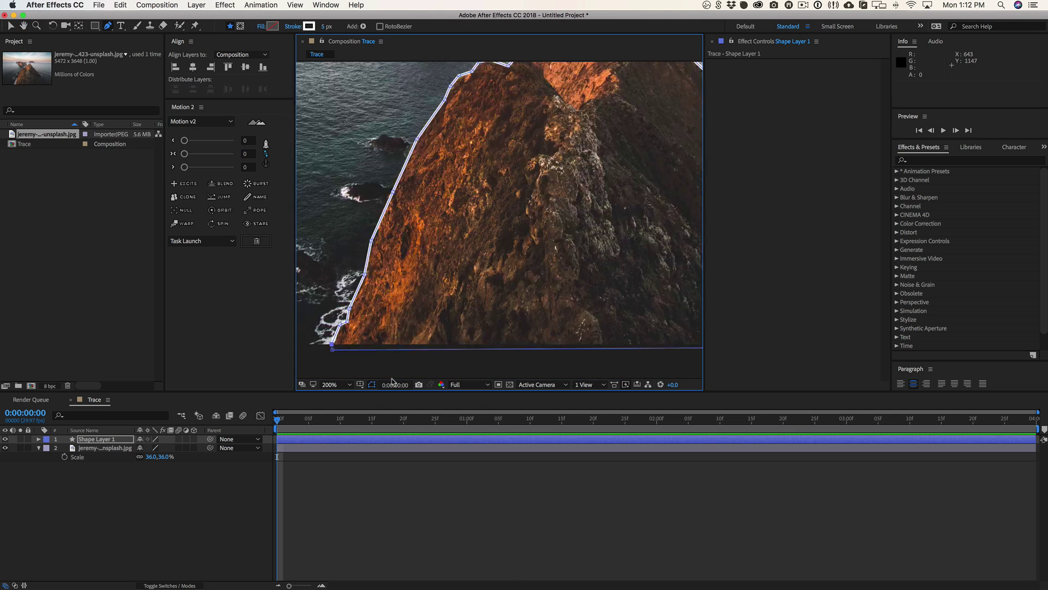
key(comma)
key(comma)
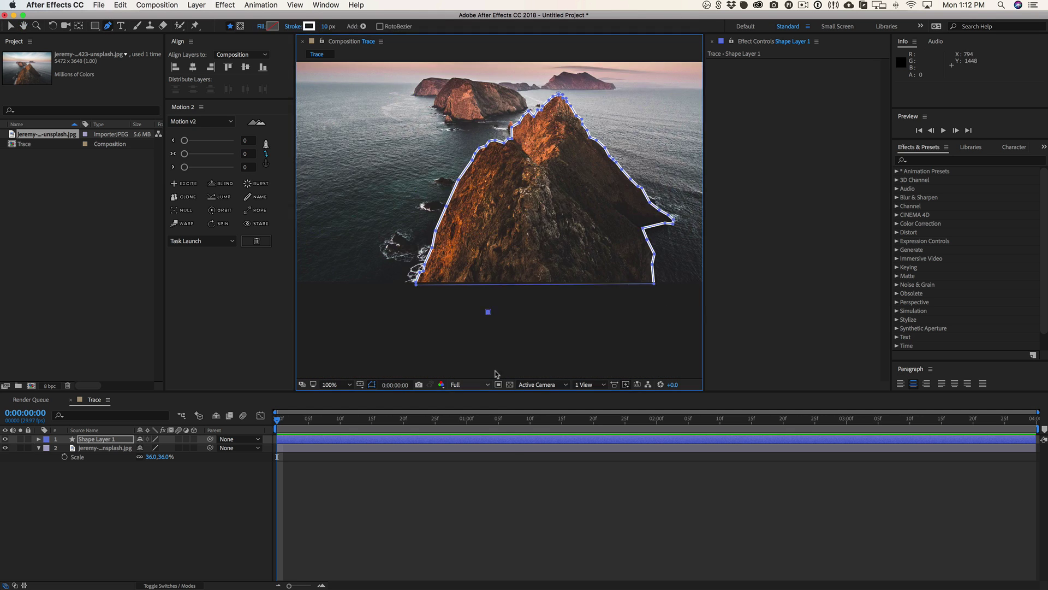
- Set Shape Layer 1's Stroke 1 to Round Cap and Round Join
click(38, 439)
click(46, 448)
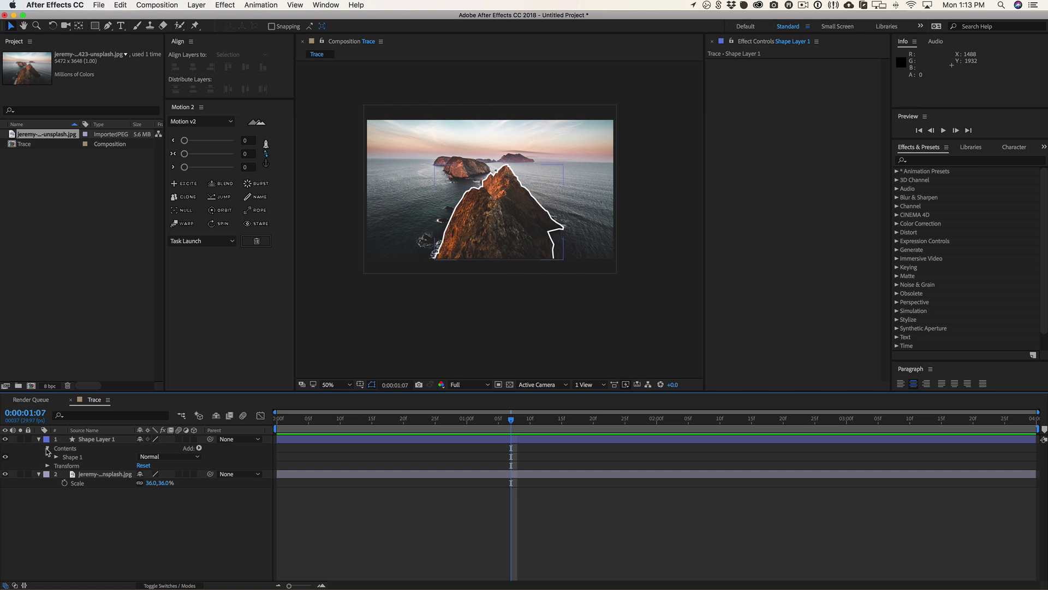
click(54, 457)
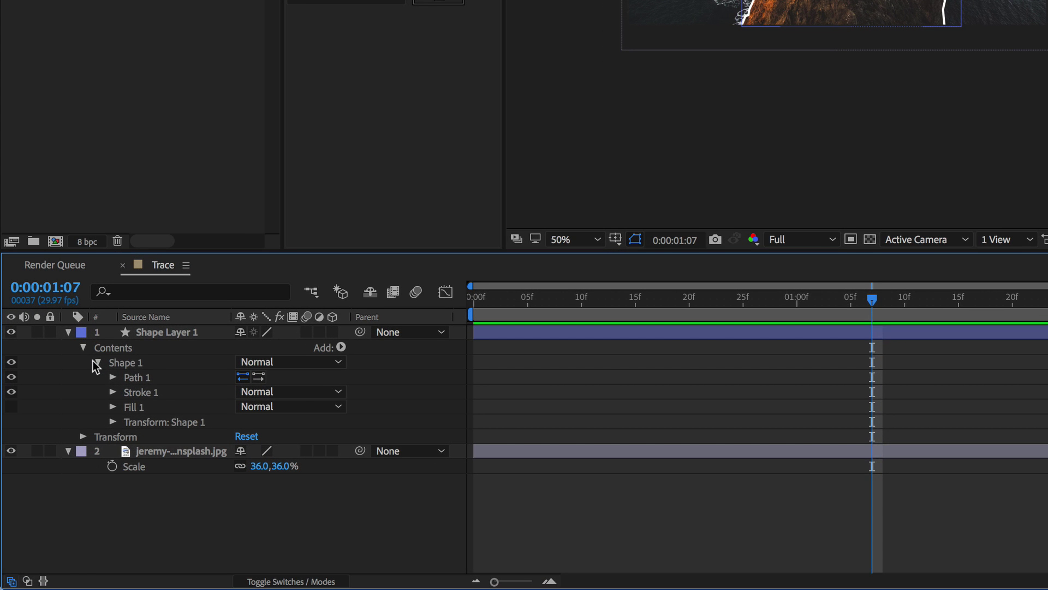
click(113, 391)
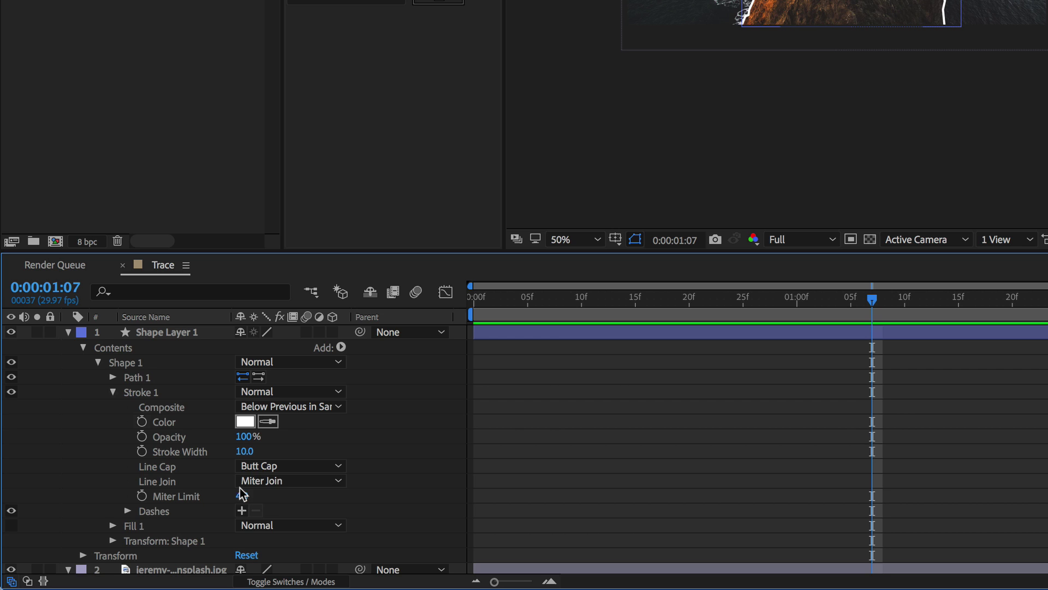
click(287, 469)
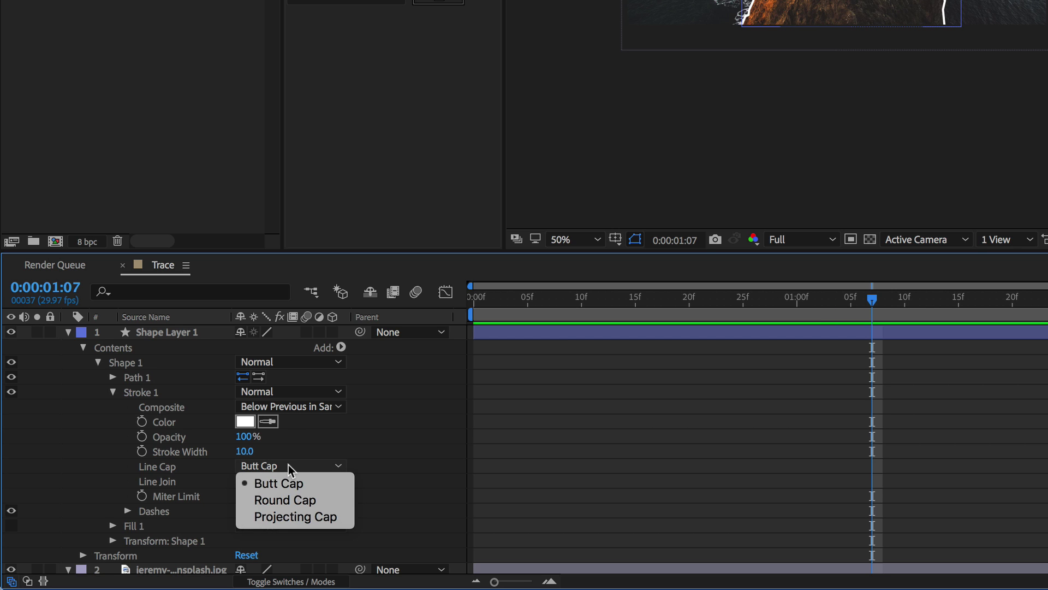
click(284, 498)
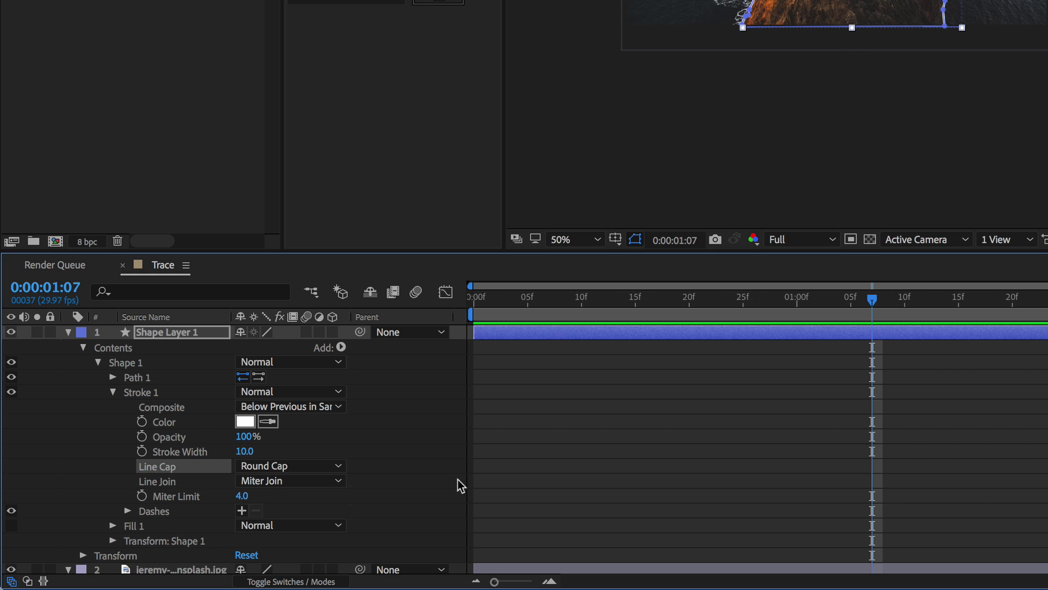
click(322, 479)
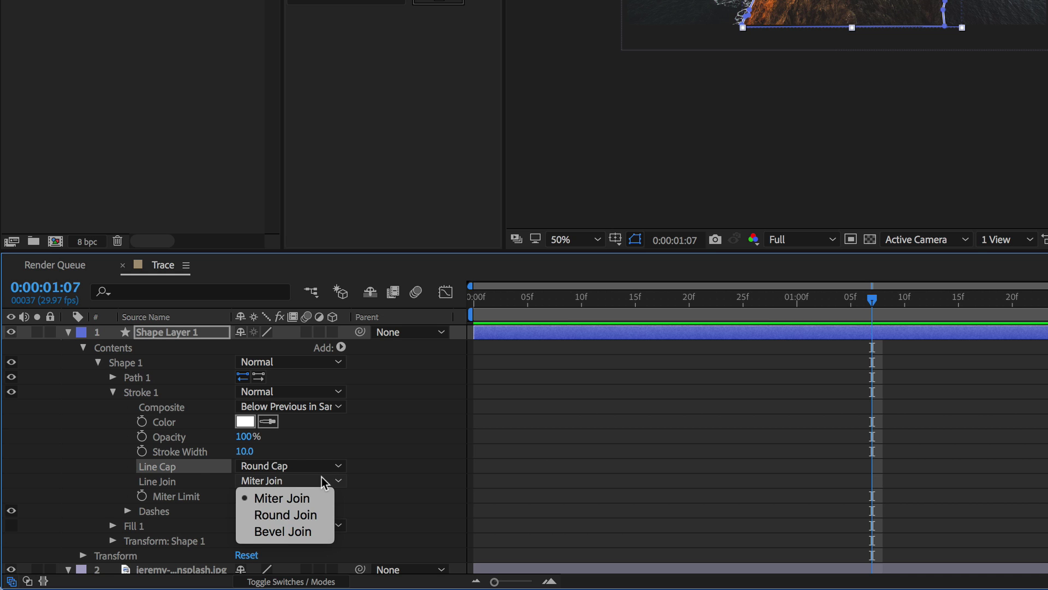
click(298, 515)
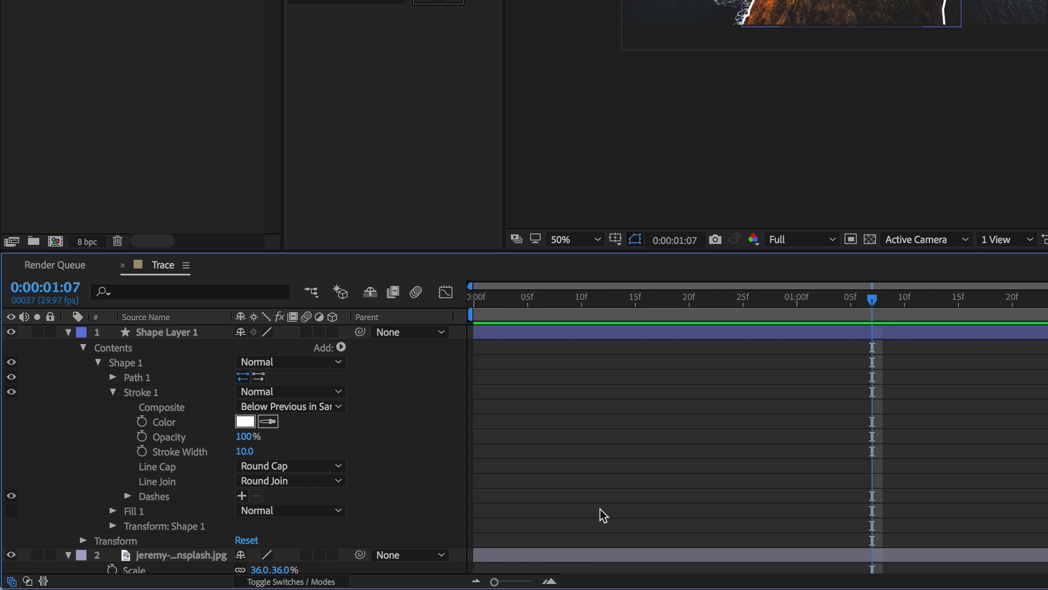
click(82, 348)
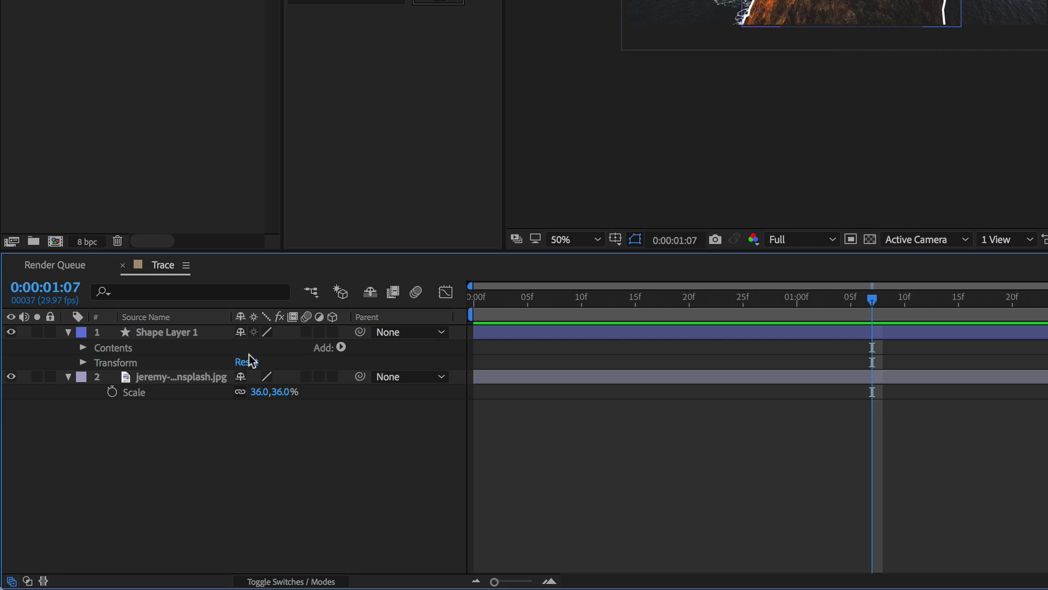
- Add Trim Paths and keyframe End from 0% at frame 0 to 100% at frame 20
click(342, 347)
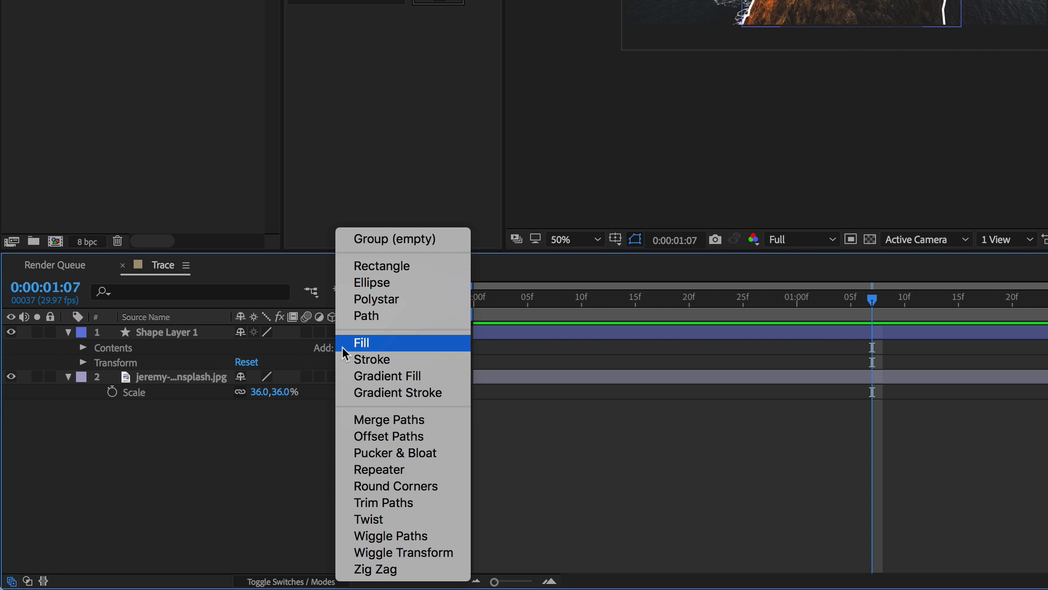
click(405, 501)
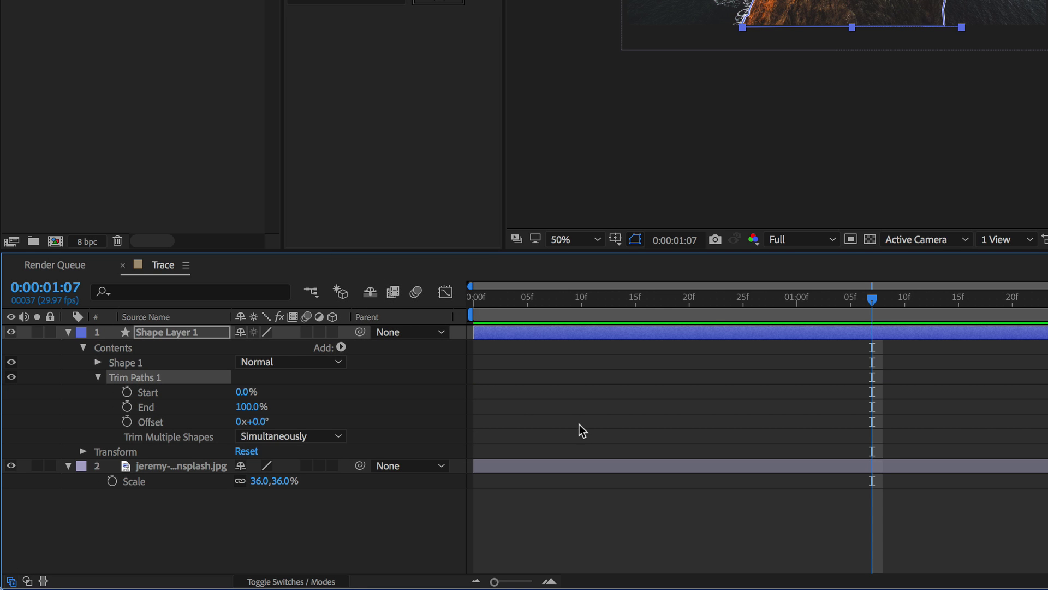
drag(713, 316, 686, 313)
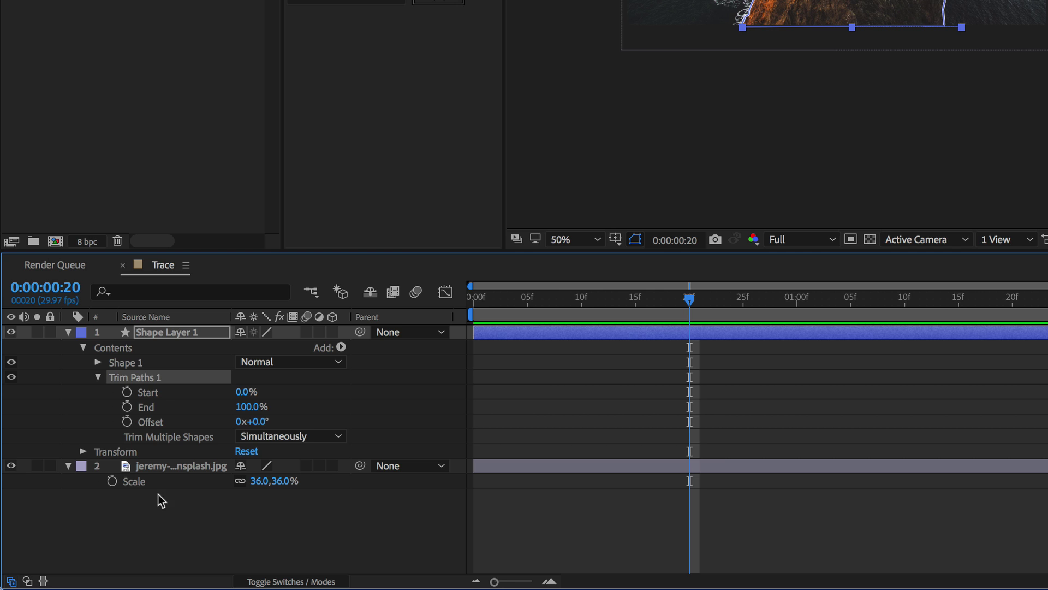
click(127, 407)
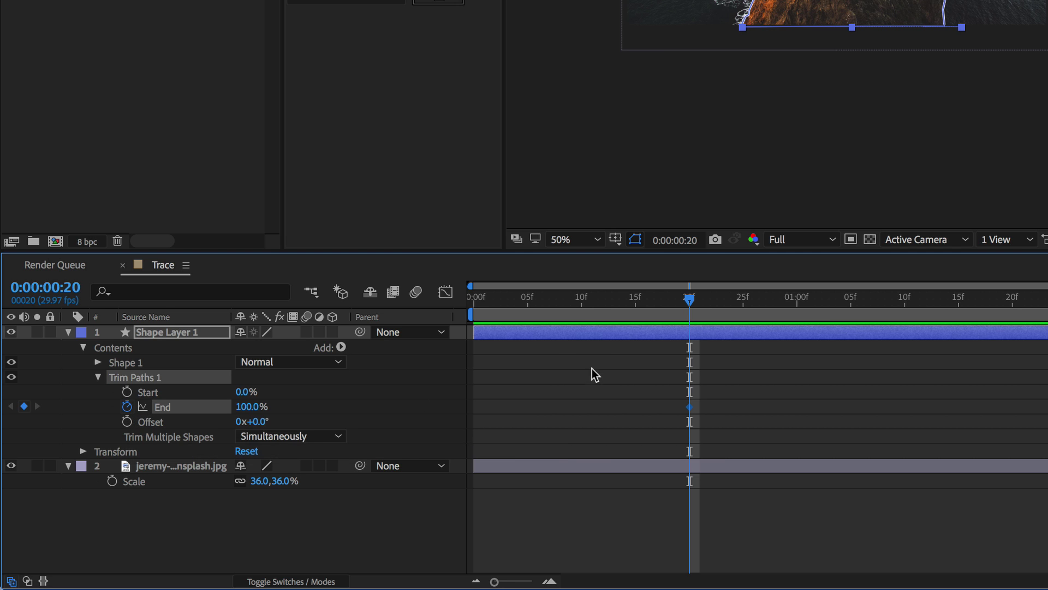
key(Home)
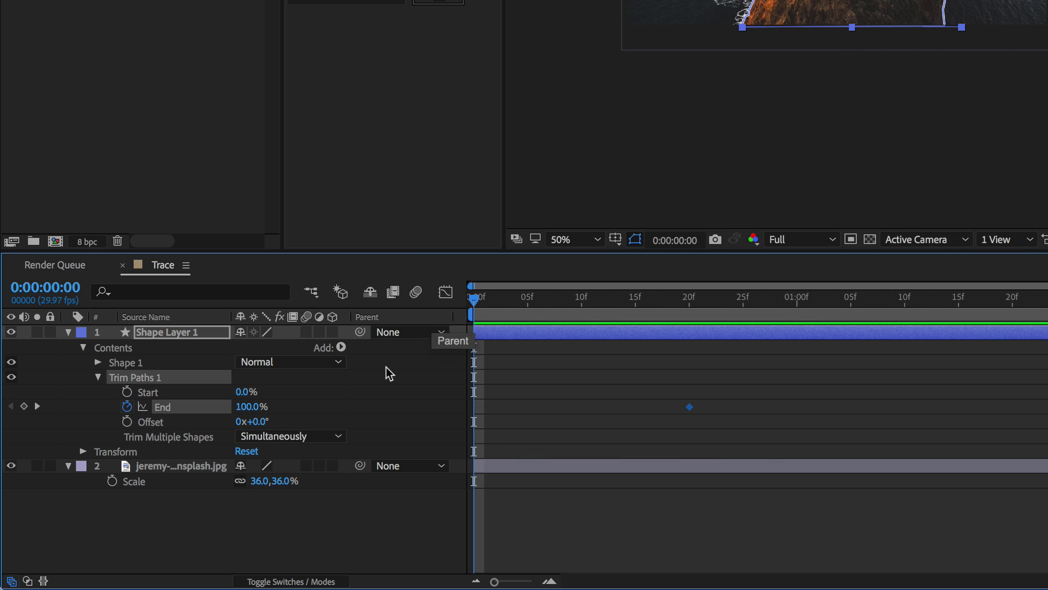
click(252, 407)
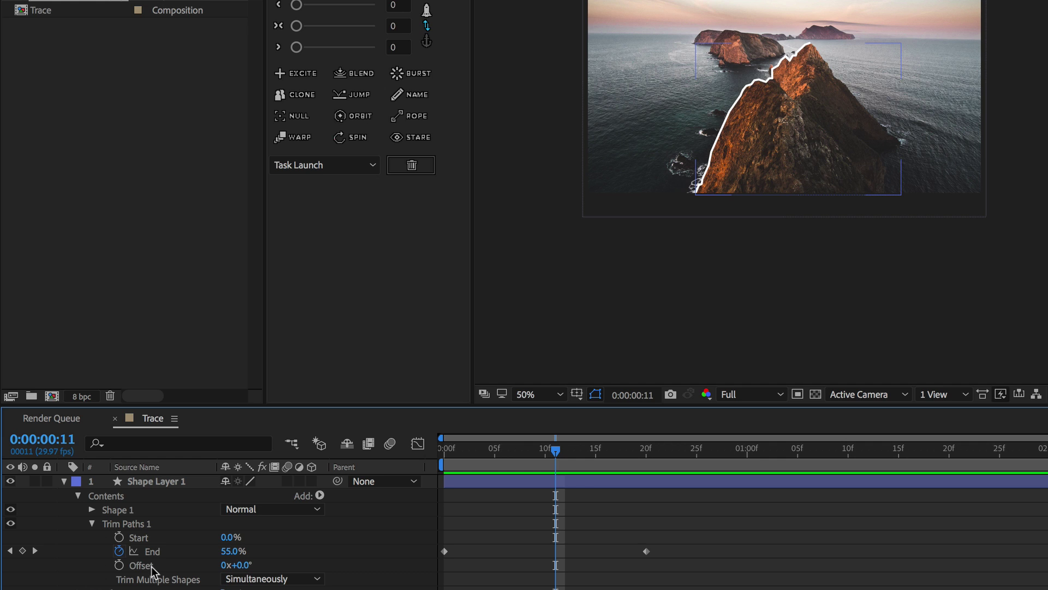
- Set the Trim Paths Offset to -140°
click(234, 565)
drag(235, 565, 139, 579)
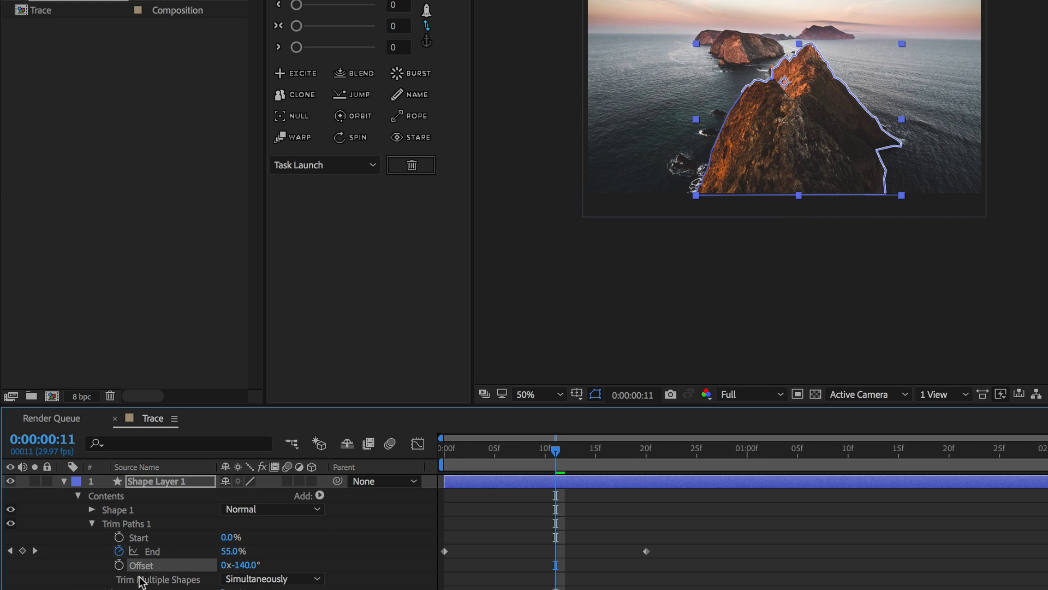
click(483, 542)
- Preview the outline's draw-on animation from the first frame
key(Home)
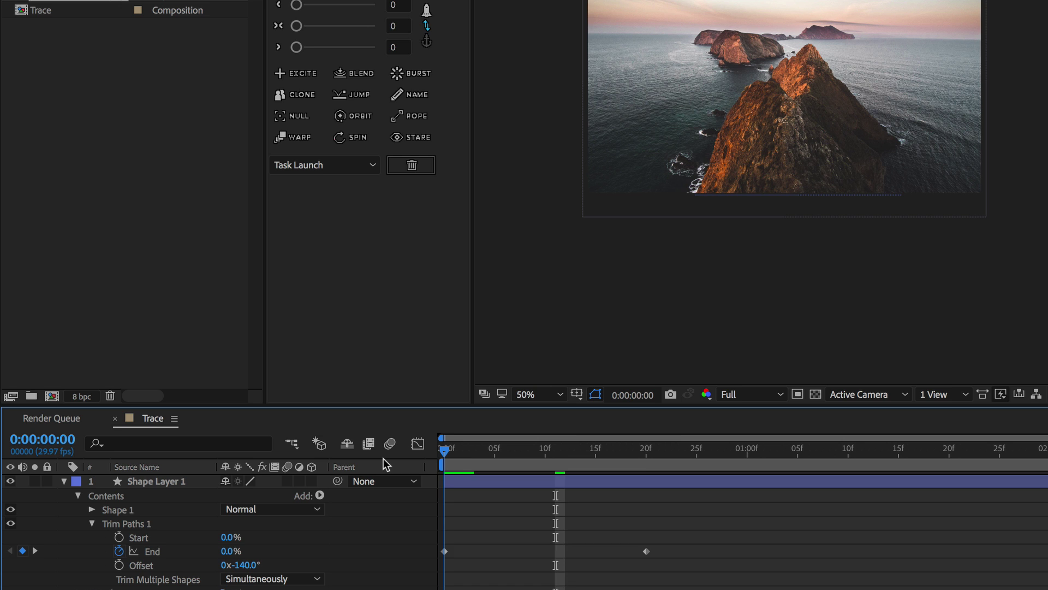
key(space)
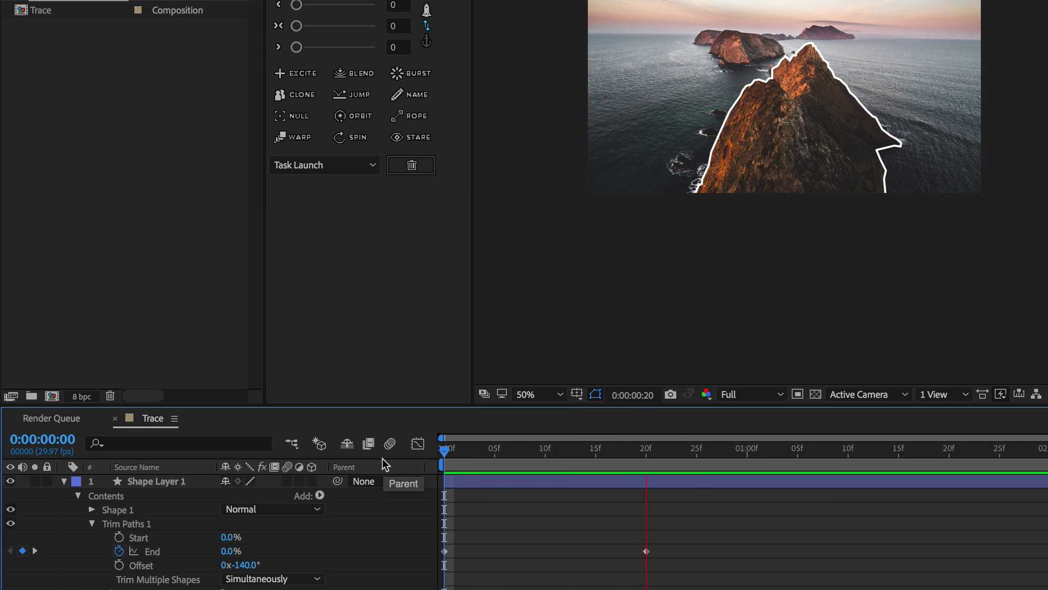
click(701, 484)
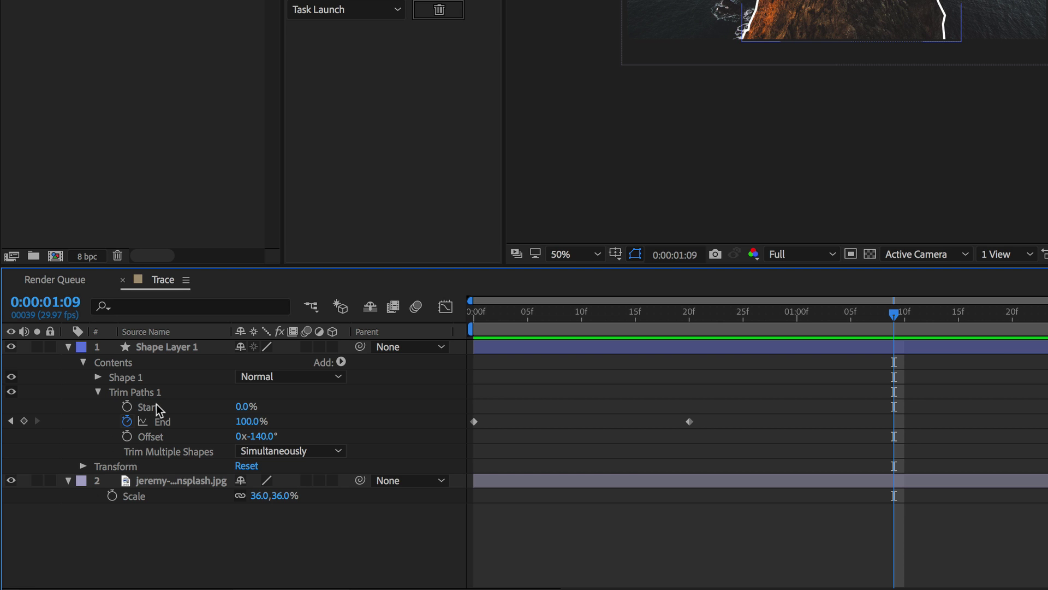
- Apply Easy Ease to both End keyframes
drag(738, 446, 448, 392)
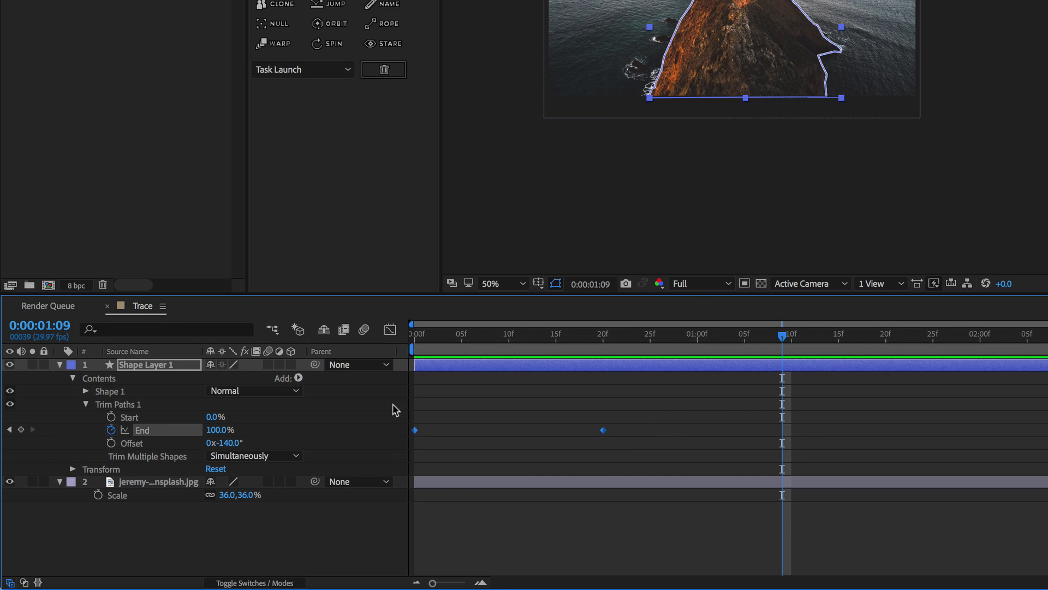
right_click(415, 429)
mouse_move(506, 572)
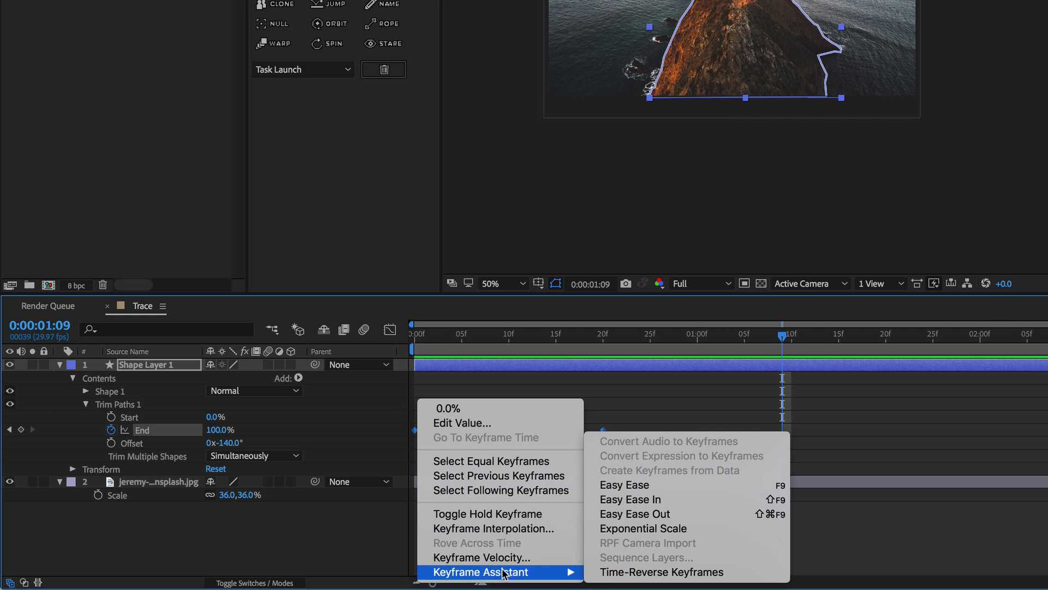
click(651, 485)
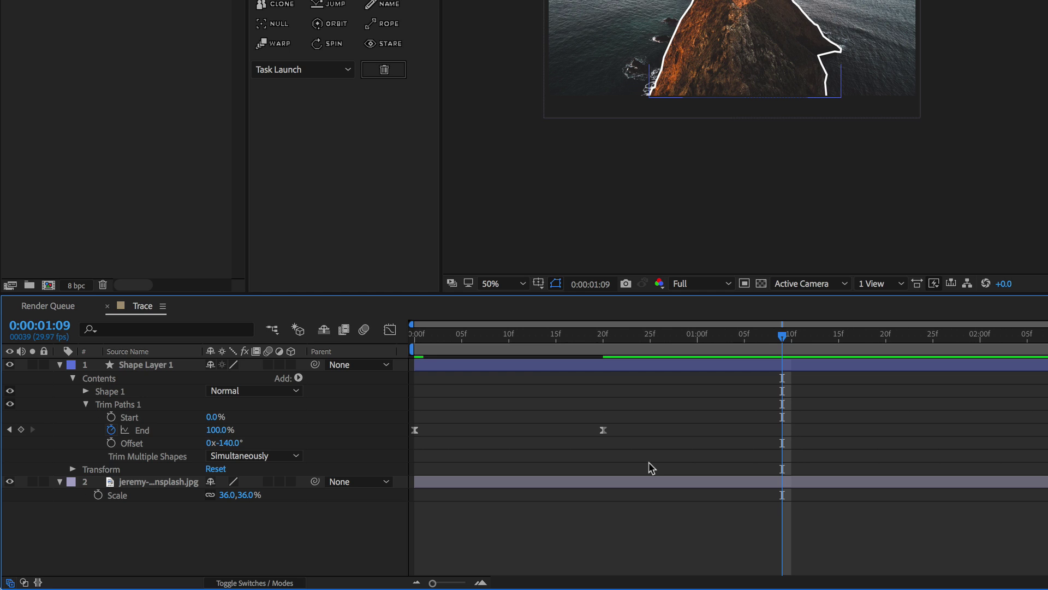
drag(649, 462, 407, 394)
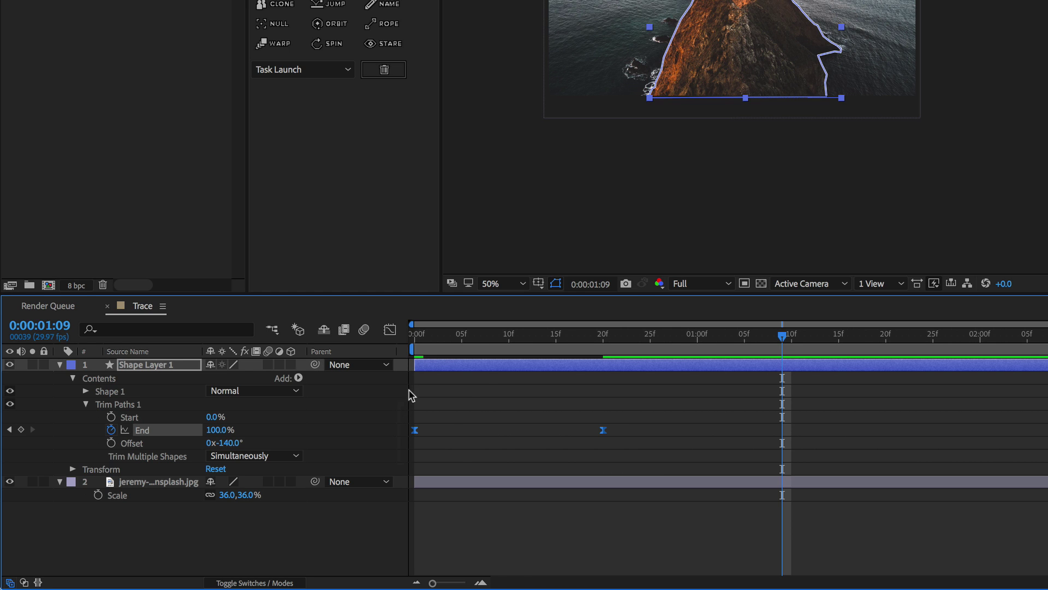
- In the Graph Editor, drag the last End keyframe's influence for a sharper speed ramp
click(390, 332)
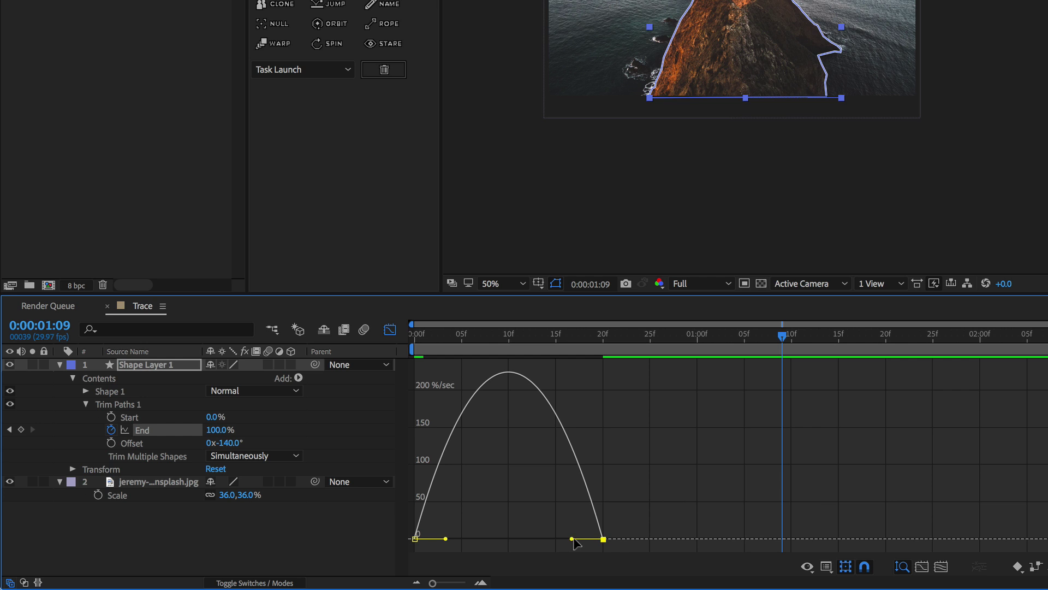
drag(572, 539, 510, 540)
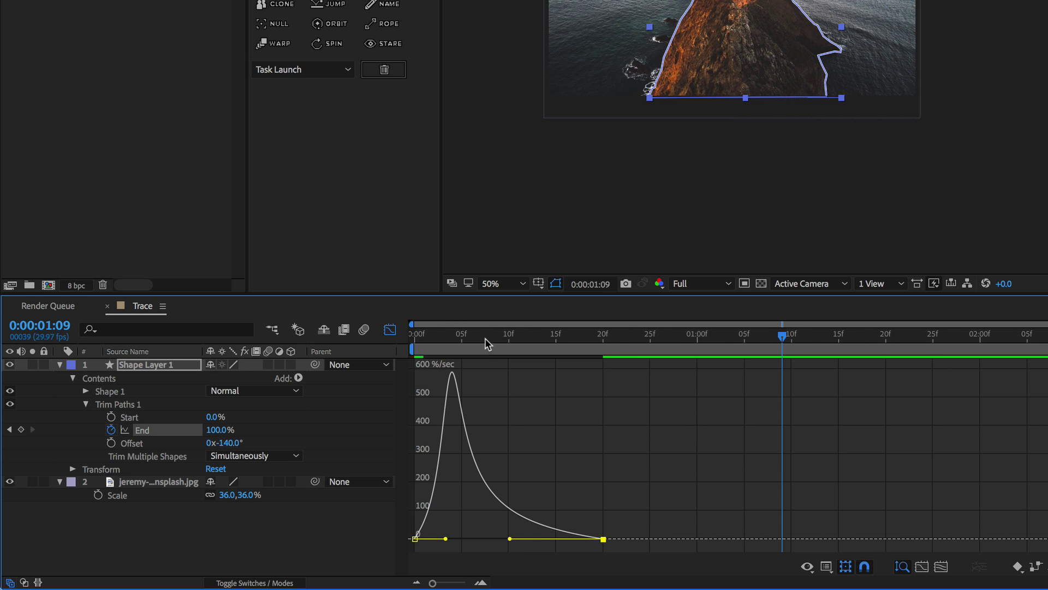
drag(463, 341, 395, 341)
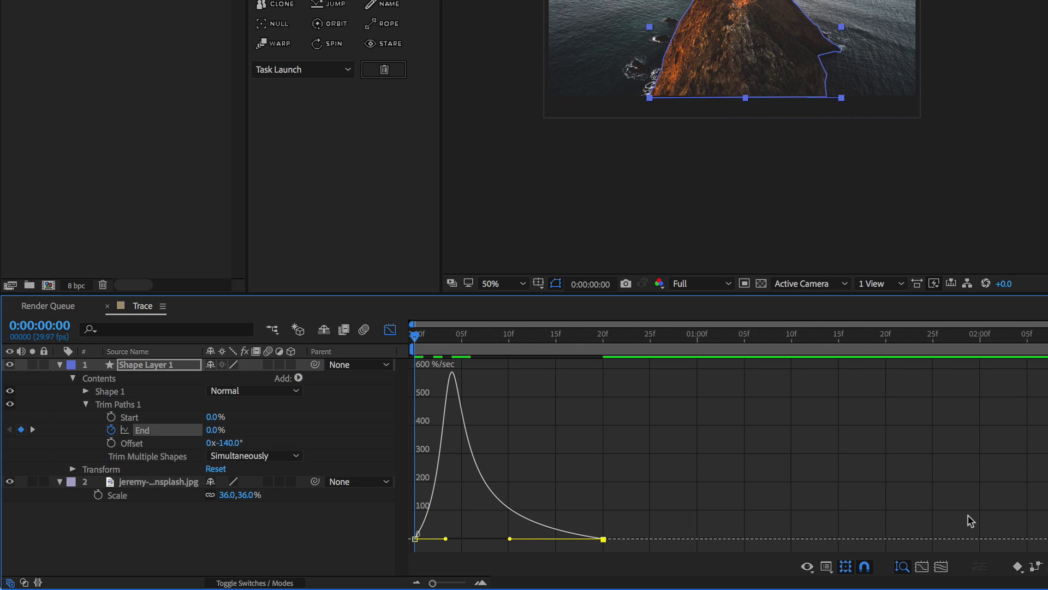
click(860, 476)
- Preview the eased draw-on, then deselect the keyframes and return to the layer timeline
key(space)
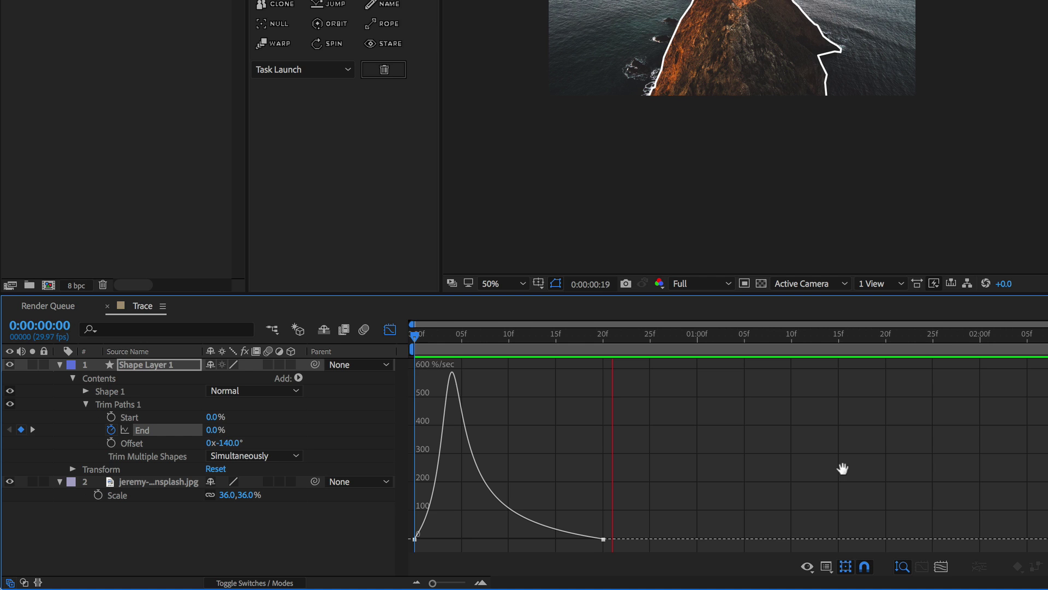
ctrl+click(603, 539)
click(439, 528)
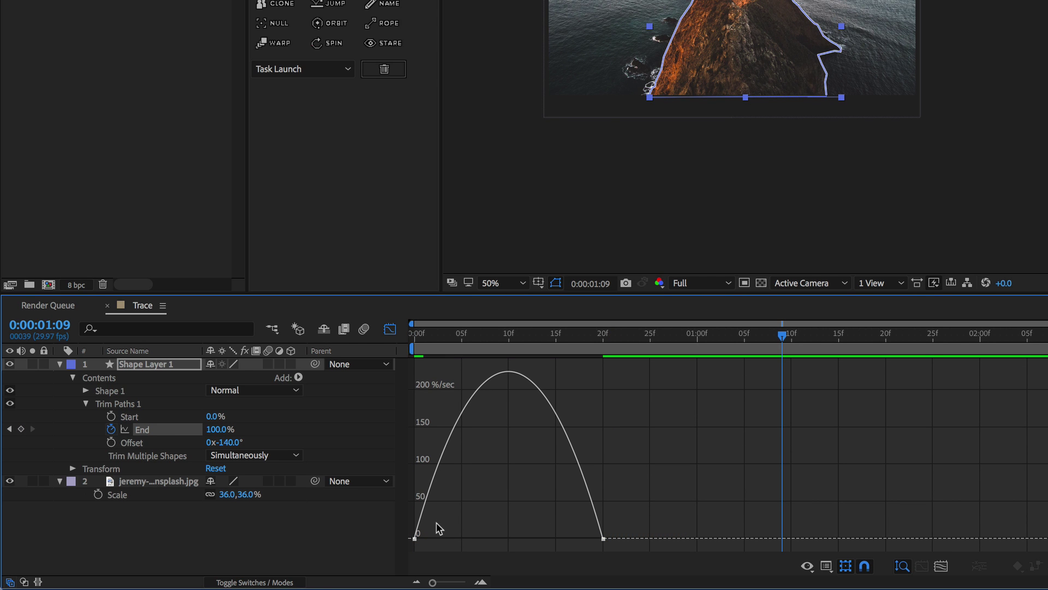
click(389, 329)
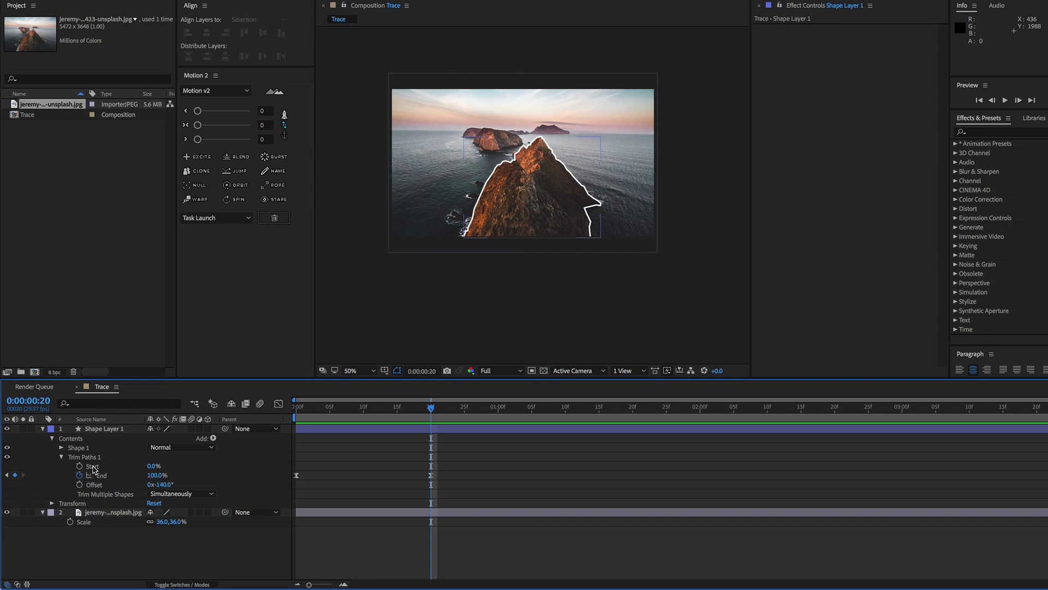
- Keyframe Trim Paths Start at frame 20, then set Start to 100% at 1:10
click(80, 466)
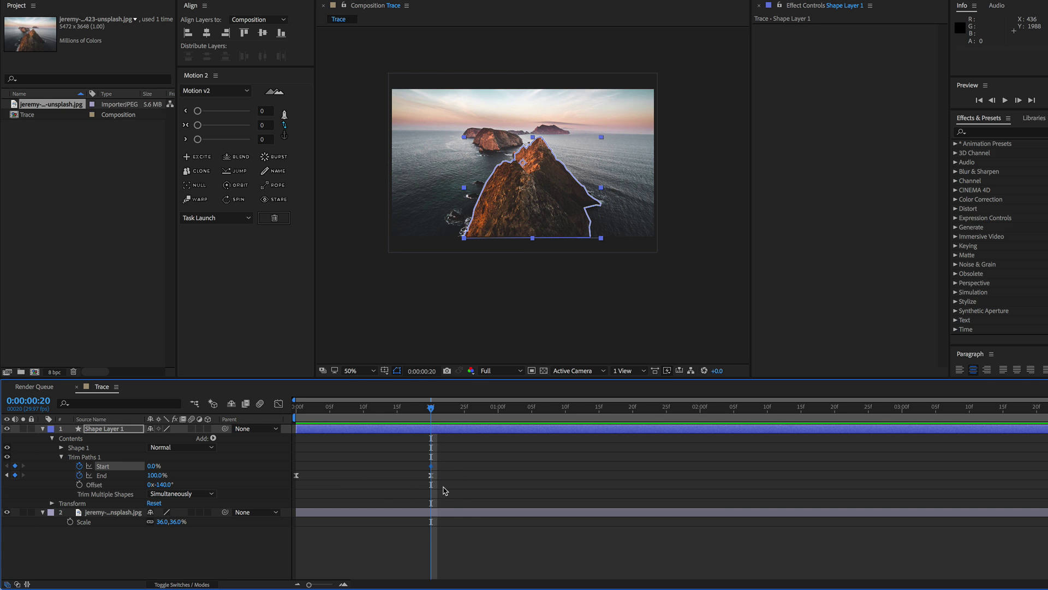
drag(482, 409, 565, 418)
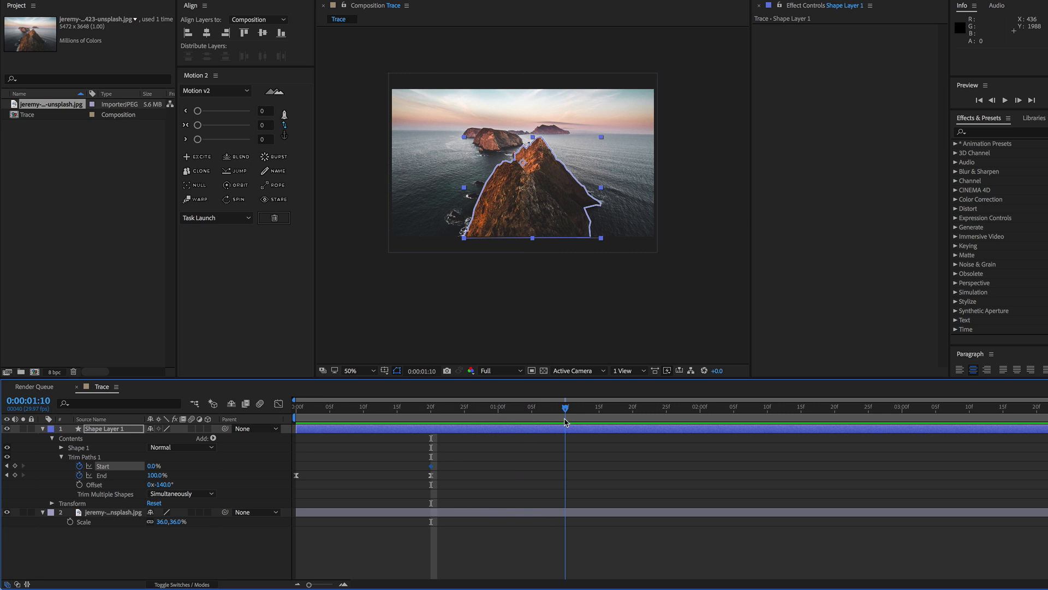
click(154, 466)
text(100)
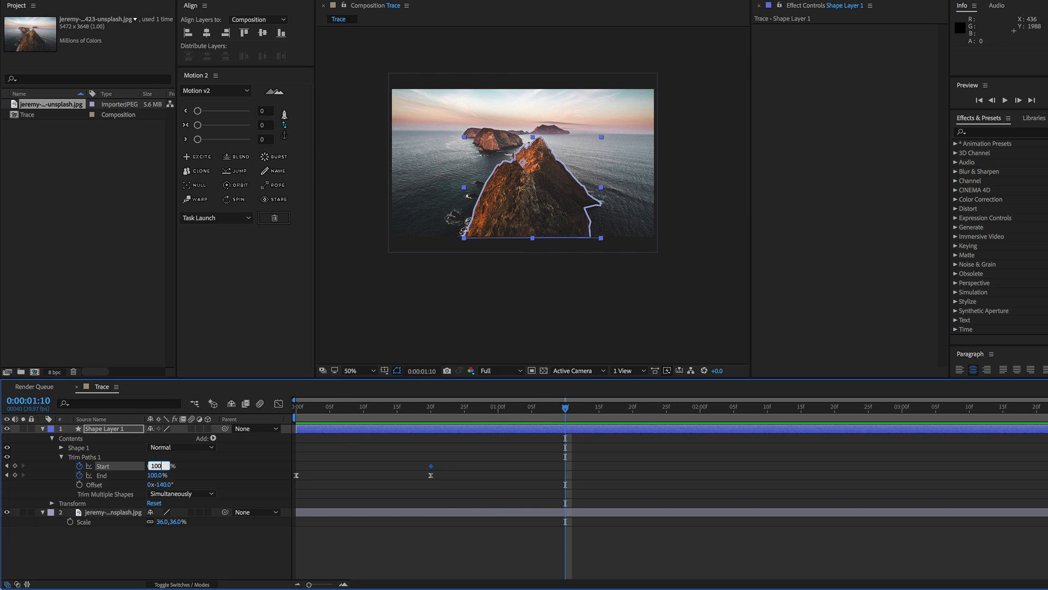
key(Return)
- Apply Easy Ease to the Start keyframes and end Shape Layer 1 at 1:10
right_click(431, 465)
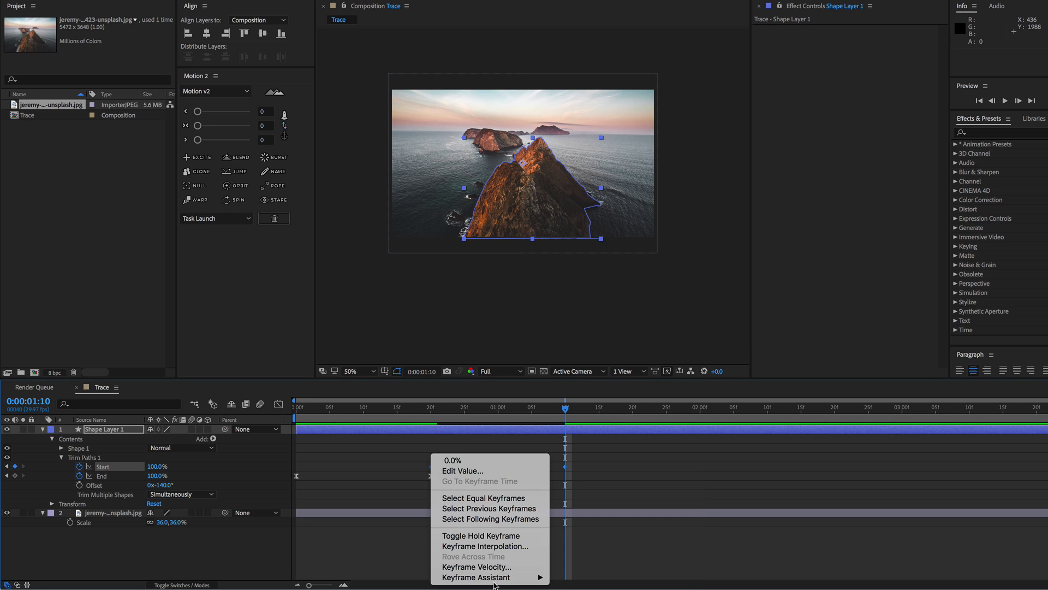
mouse_move(507, 577)
click(591, 514)
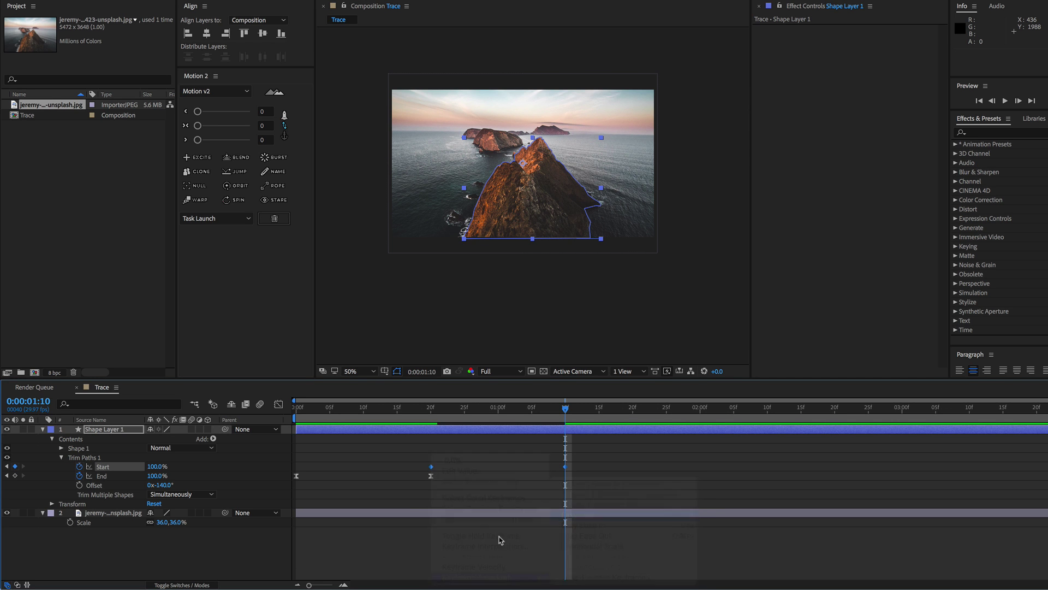
click(422, 430)
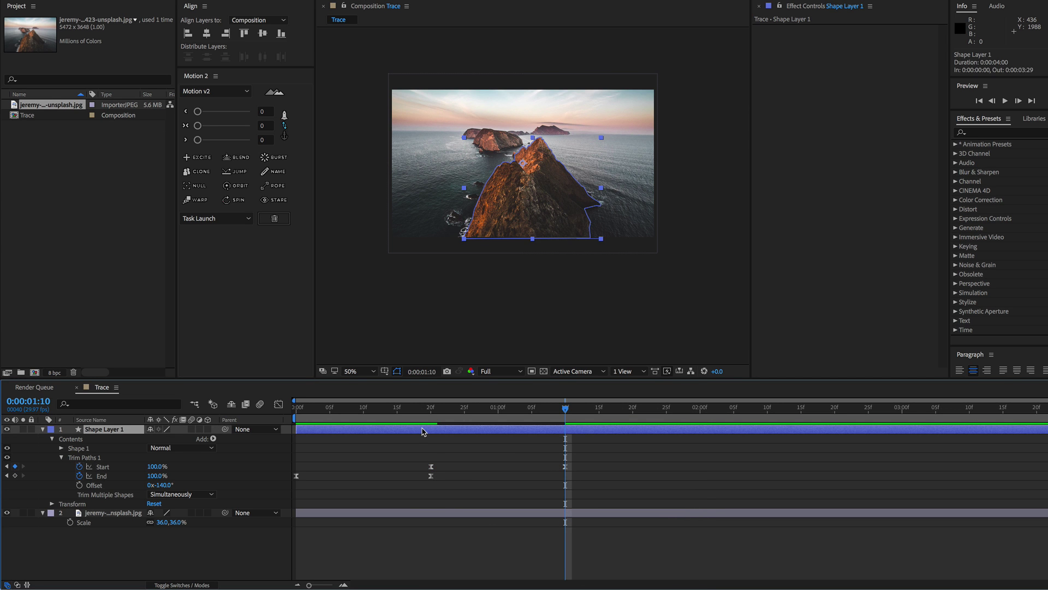
key(alt+bracketright)
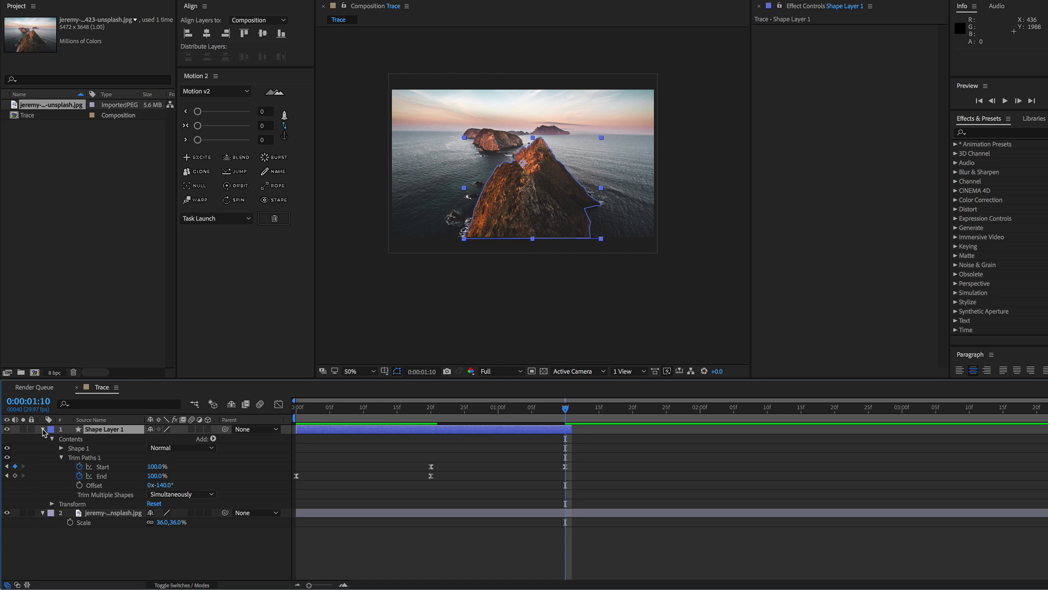
- Duplicate Shape Layer 1 as Shape Layer 2 starting at 1:10, then preview the outline
click(44, 431)
key(super+d)
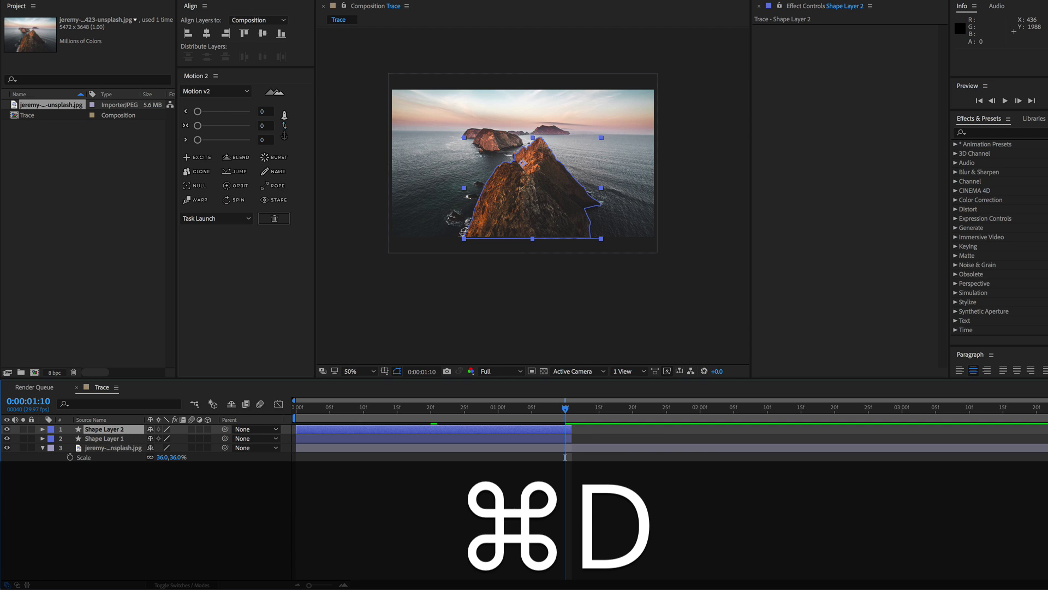
key(bracketleft)
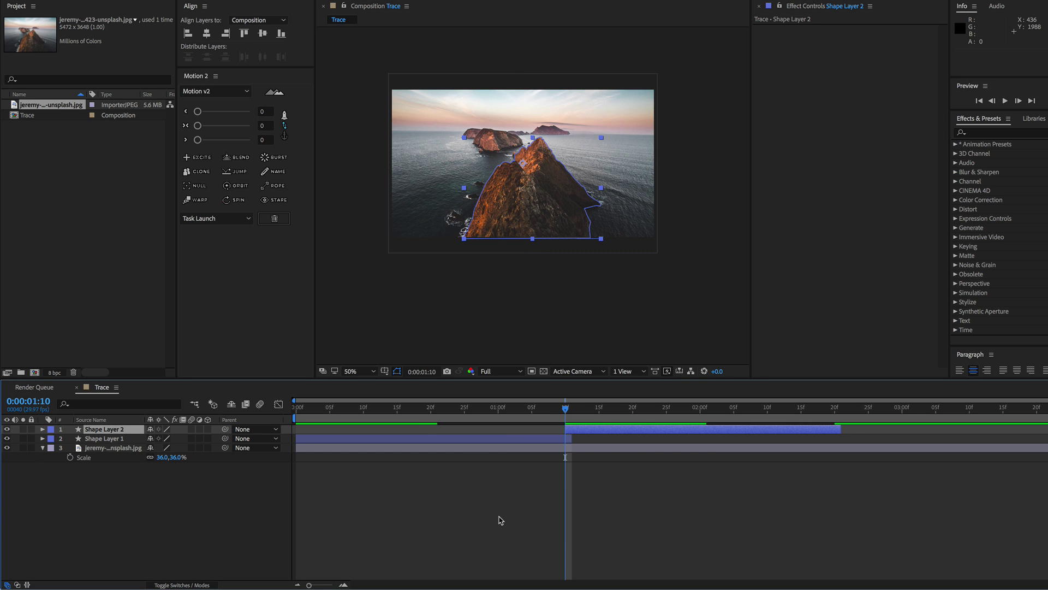
click(502, 520)
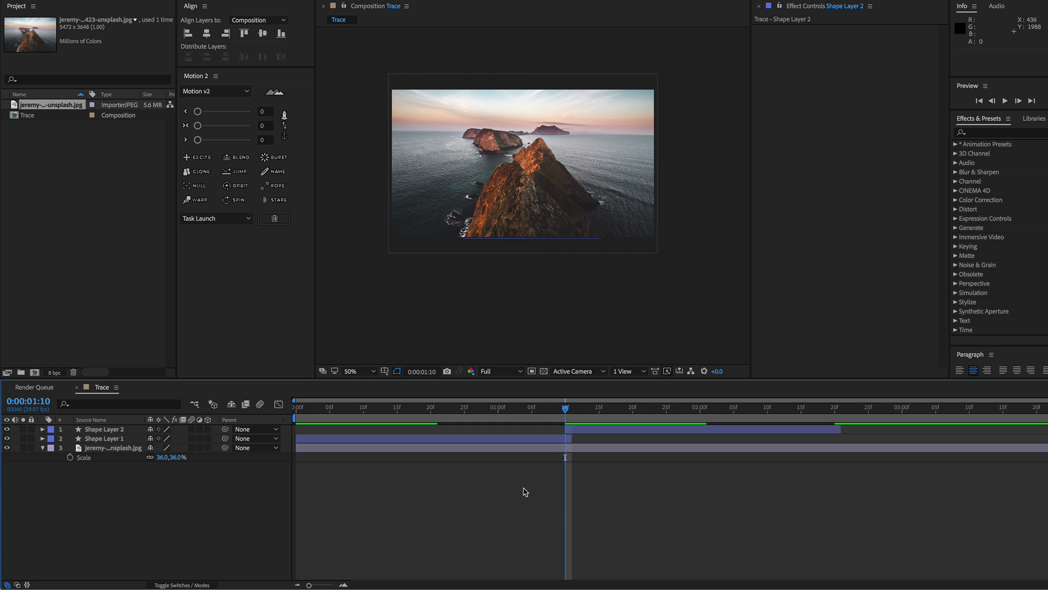
key(space)
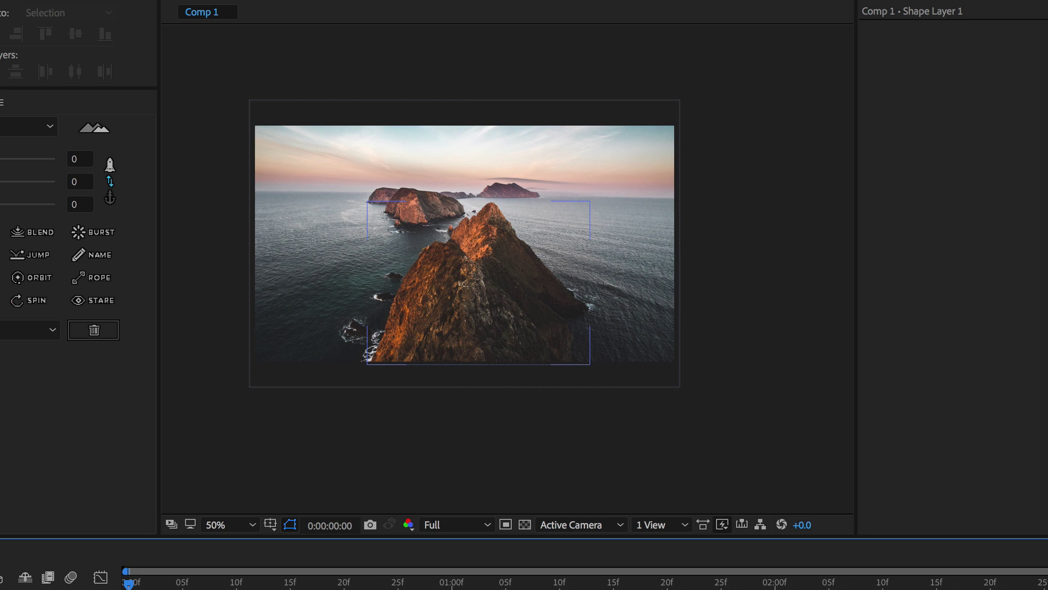
- In the speed graph, drag the End keyframe influence to about 85% and preview
click(101, 577)
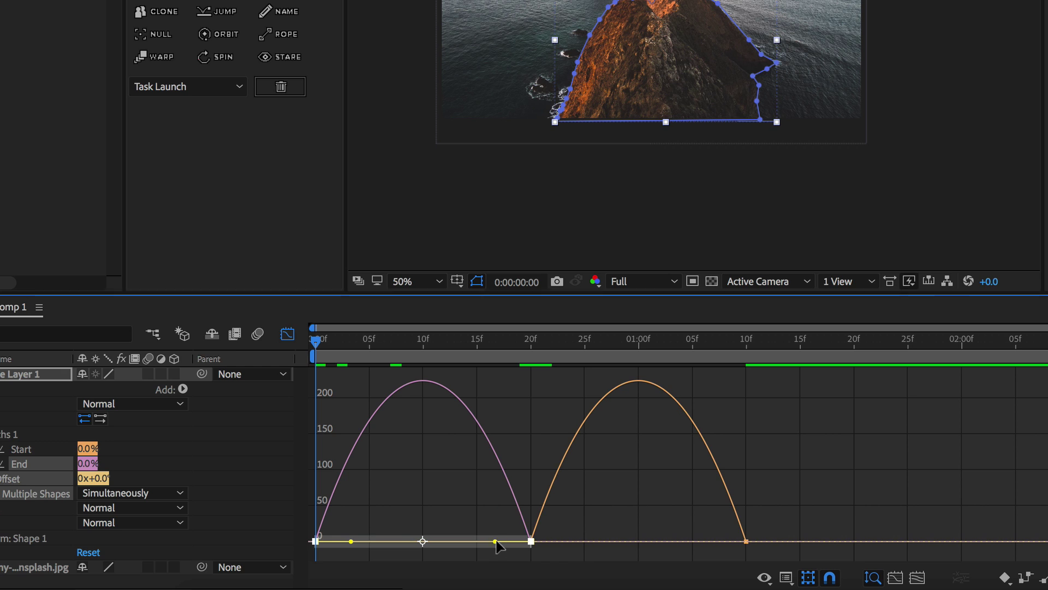
drag(495, 542, 424, 546)
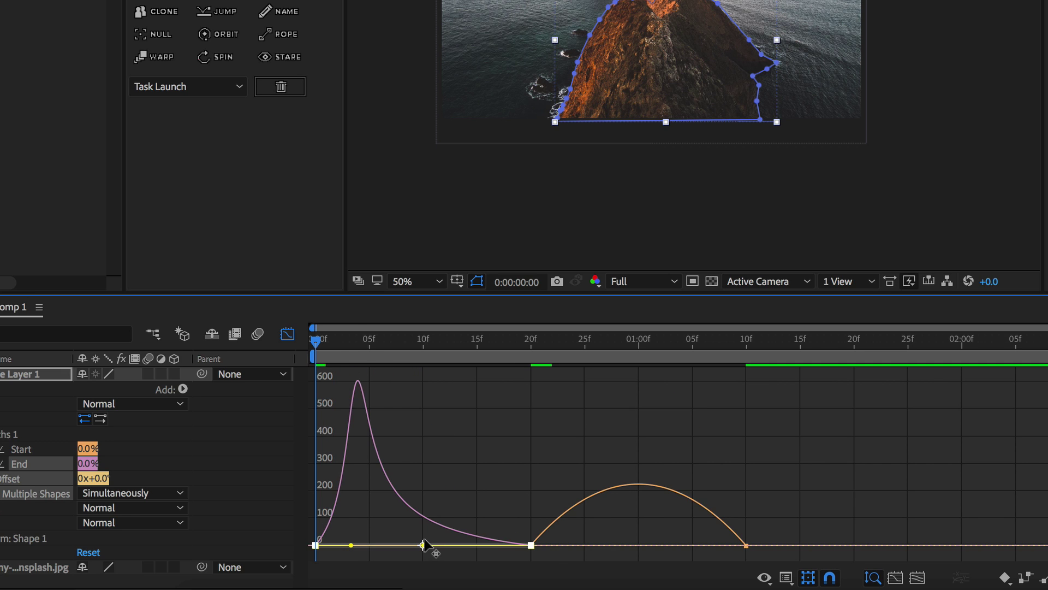
key(Page_Down)
key(space)
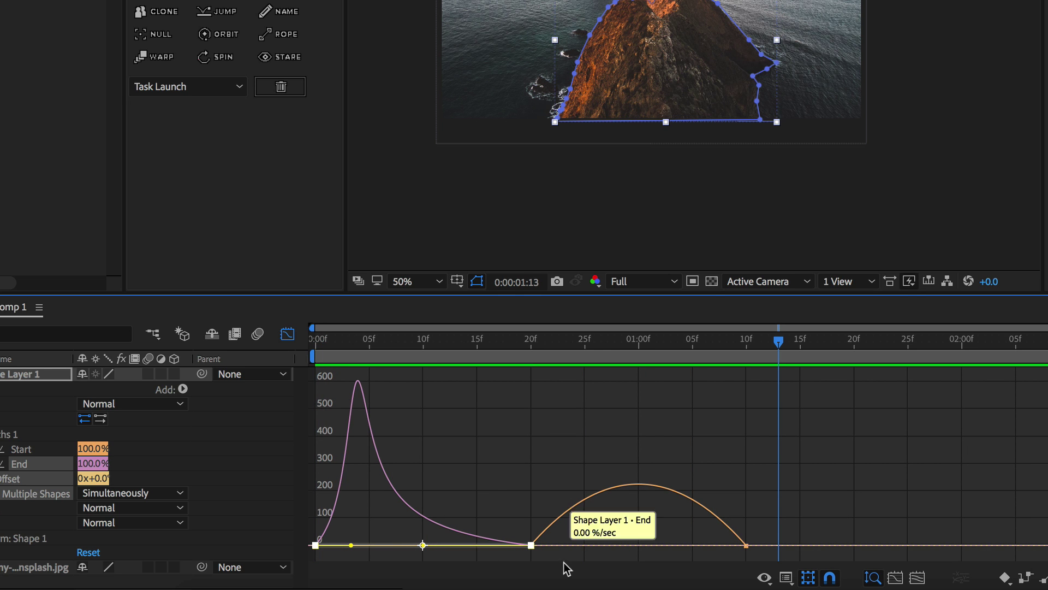
- Drag the Start keyframe influence to about 77%, preview, and return to the keyframe timeline
click(531, 543)
drag(573, 542, 656, 543)
key(space)
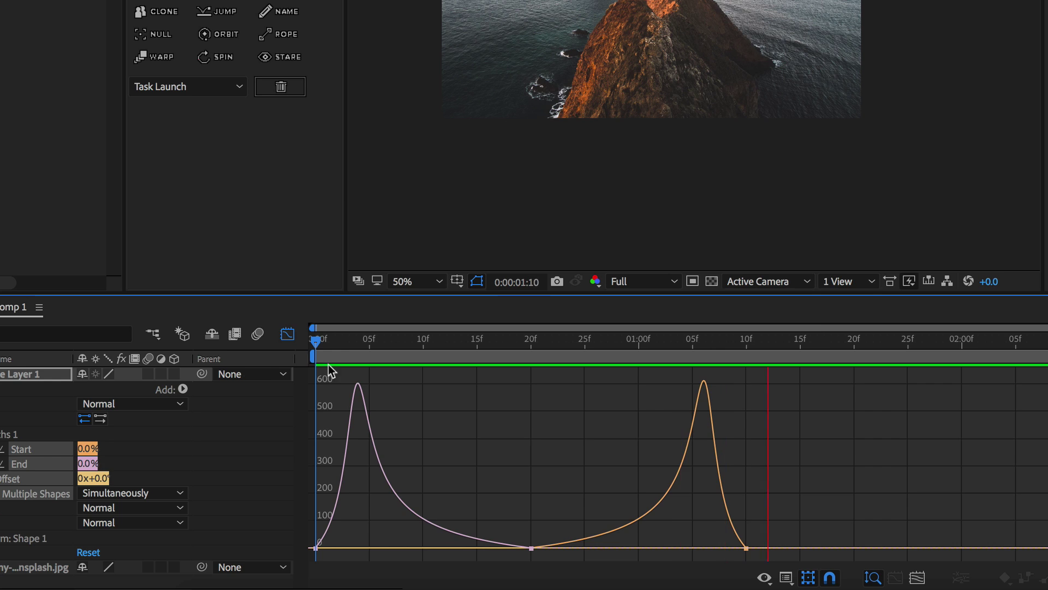
key(space)
key(shift+F3)
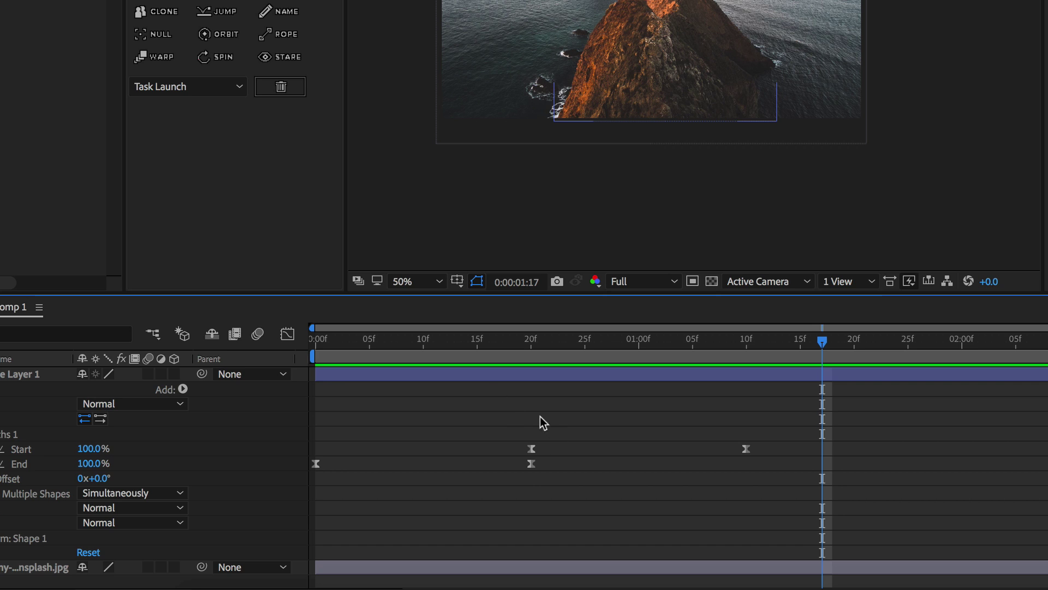
- Drag both Trim Paths Start keyframes earlier, then replay the animation from the start
drag(771, 457, 417, 450)
click(422, 499)
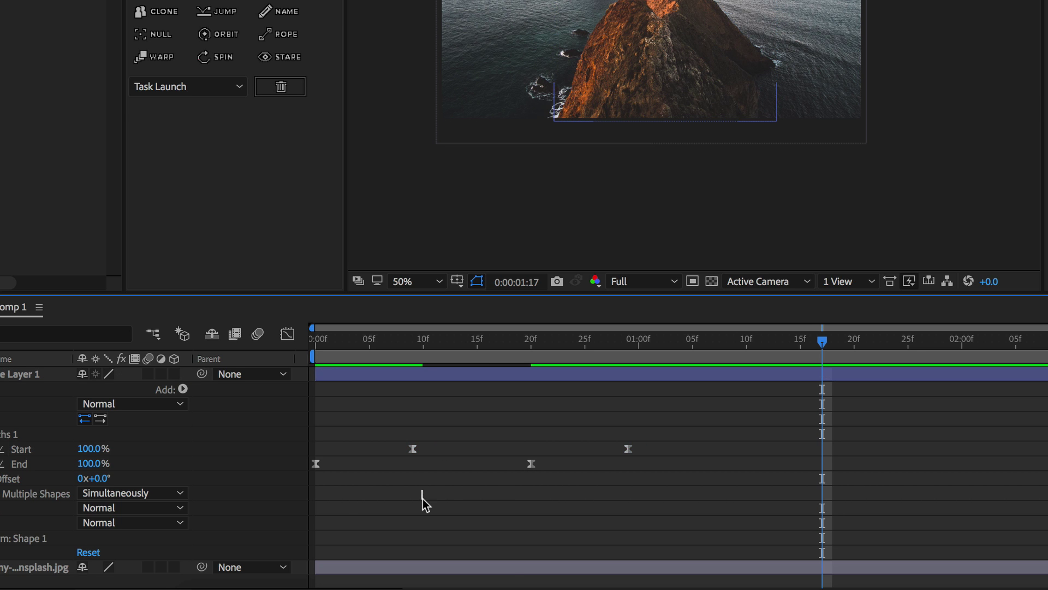
click(312, 342)
key(space)
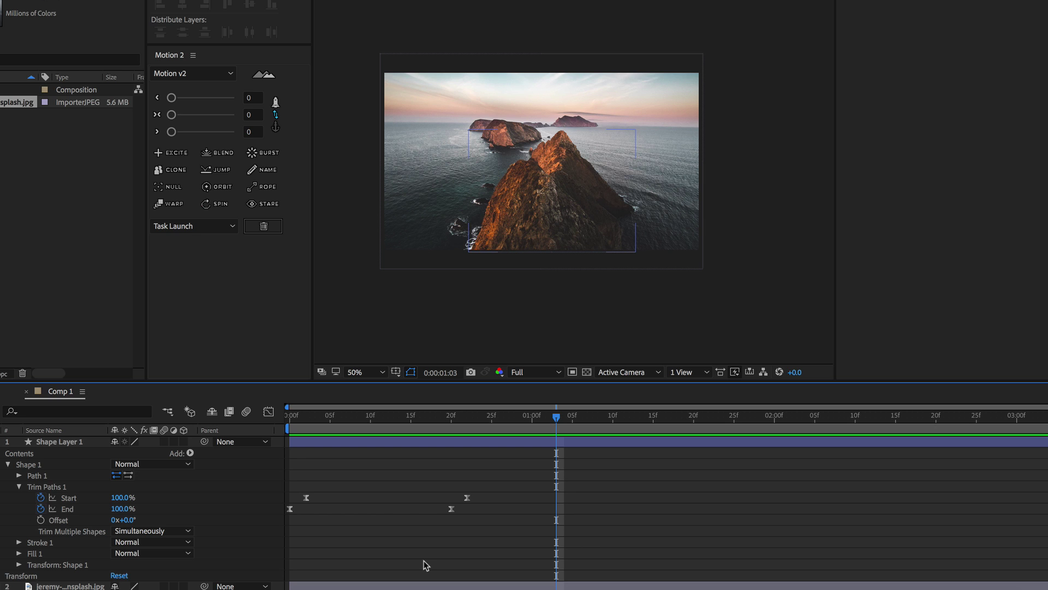
- Import Stroke2.ai from Finder with Import Kind set to Composition
key(u)
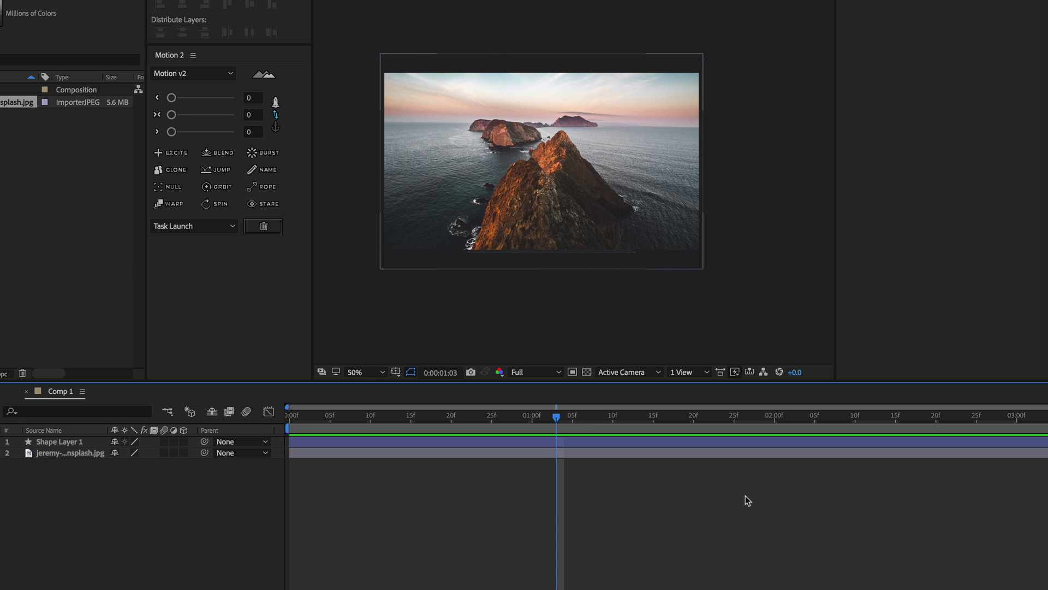
click(744, 497)
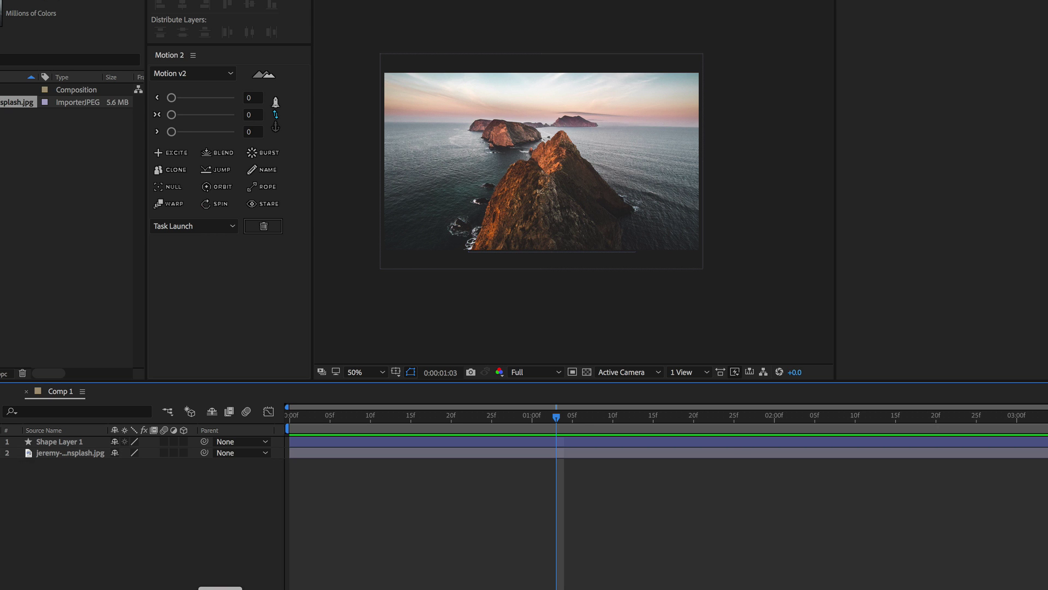
key(super+Tab)
drag(568, 155, 53, 251)
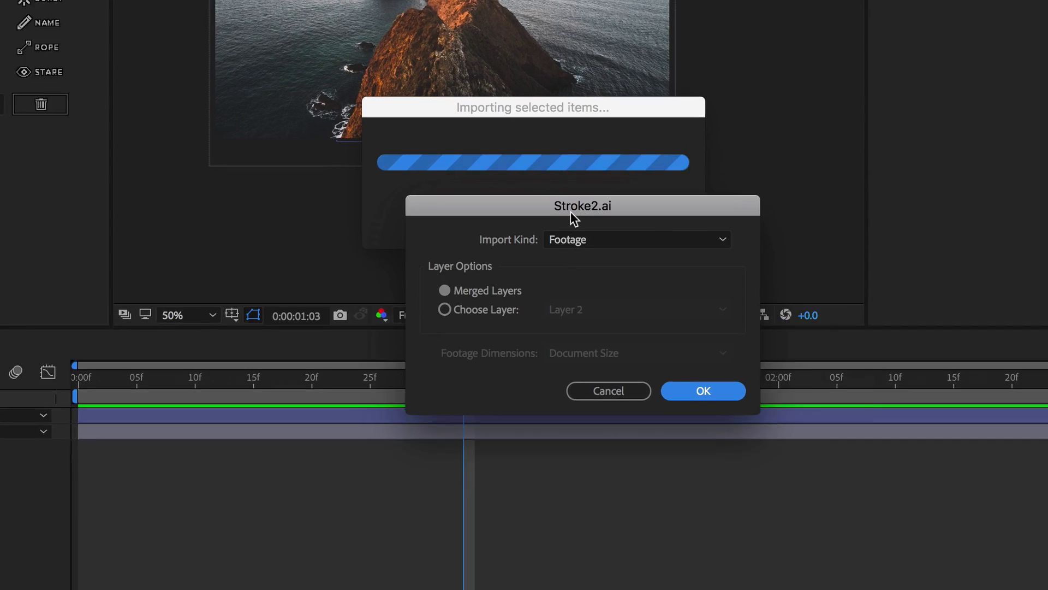
click(540, 213)
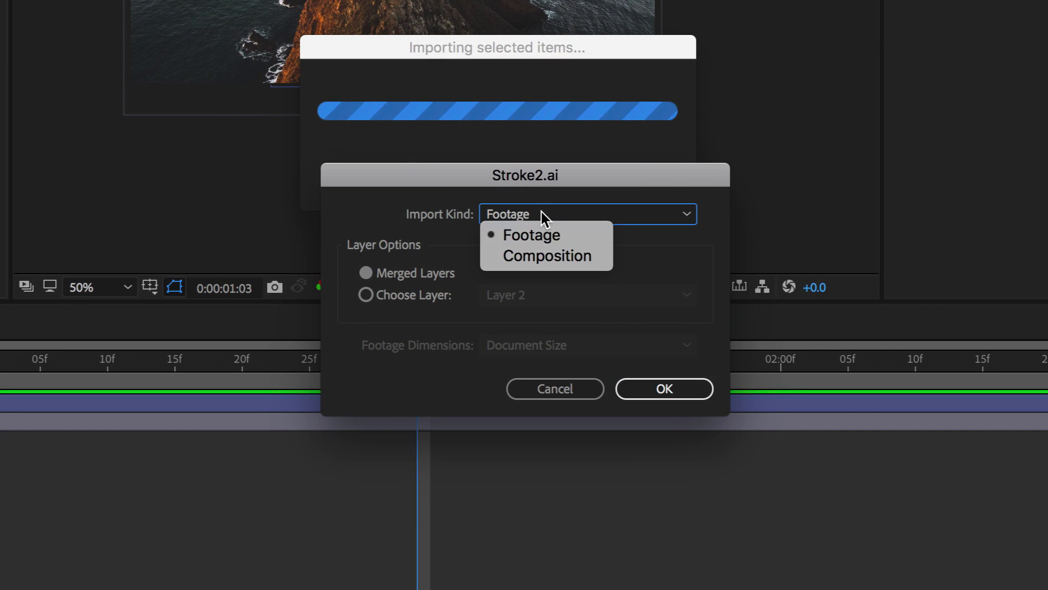
click(532, 234)
click(693, 394)
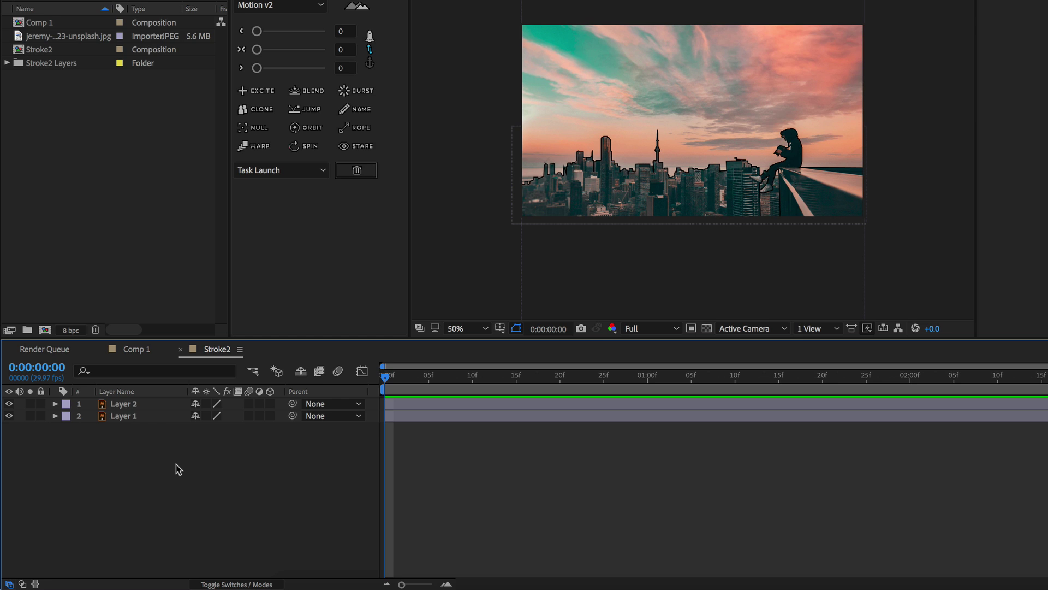
- Run Create Shapes from Vector Layer on Layer 2 to make Layer 2 Outlines
key(ctrl+Down)
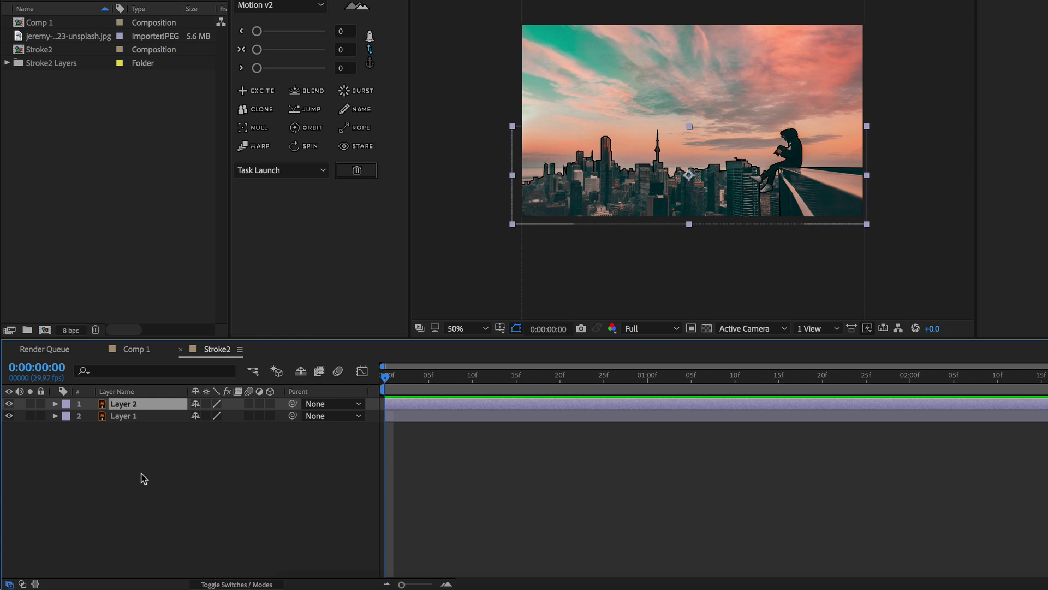
right_click(135, 407)
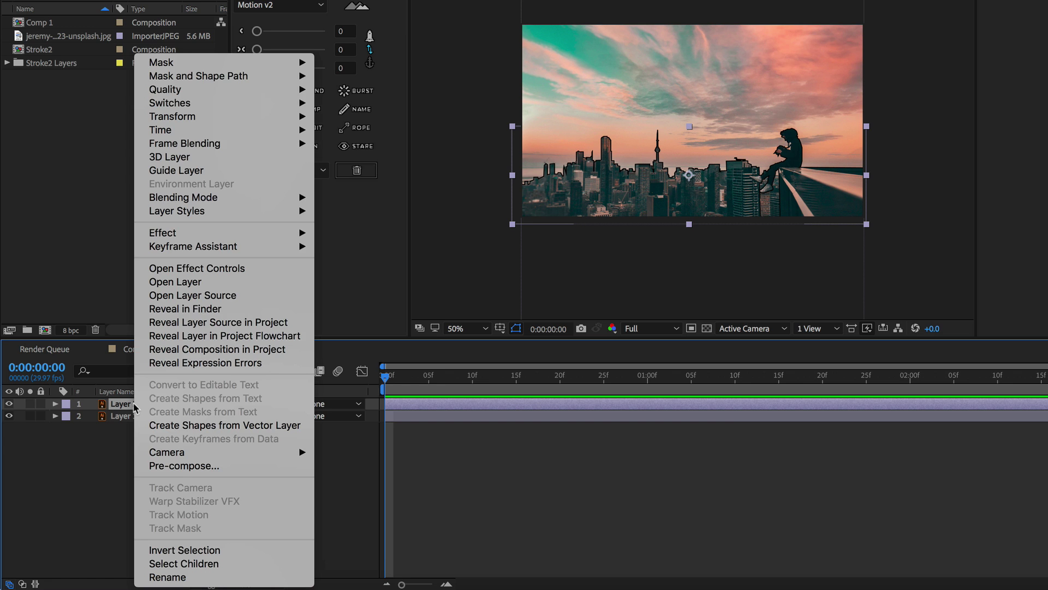
click(176, 425)
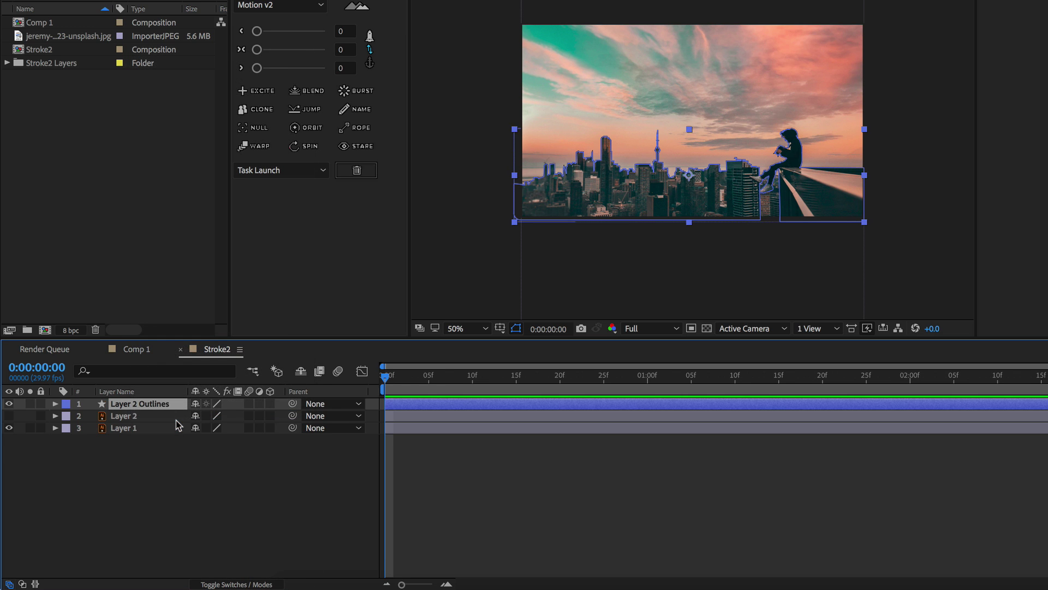
- Add a Trim Paths operator to the Layer 2 Outlines contents
click(55, 404)
click(279, 417)
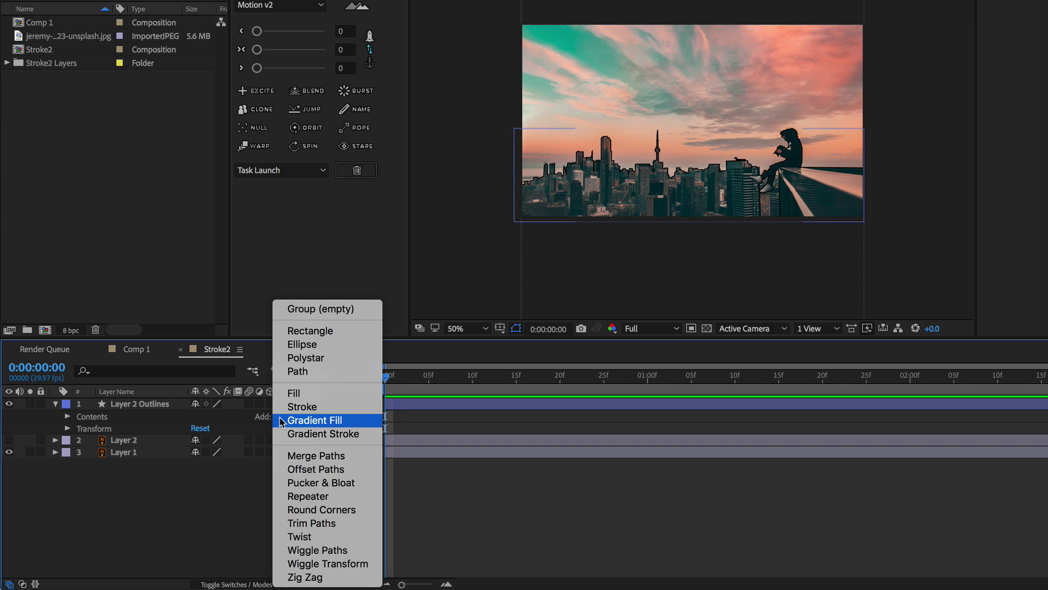
click(309, 523)
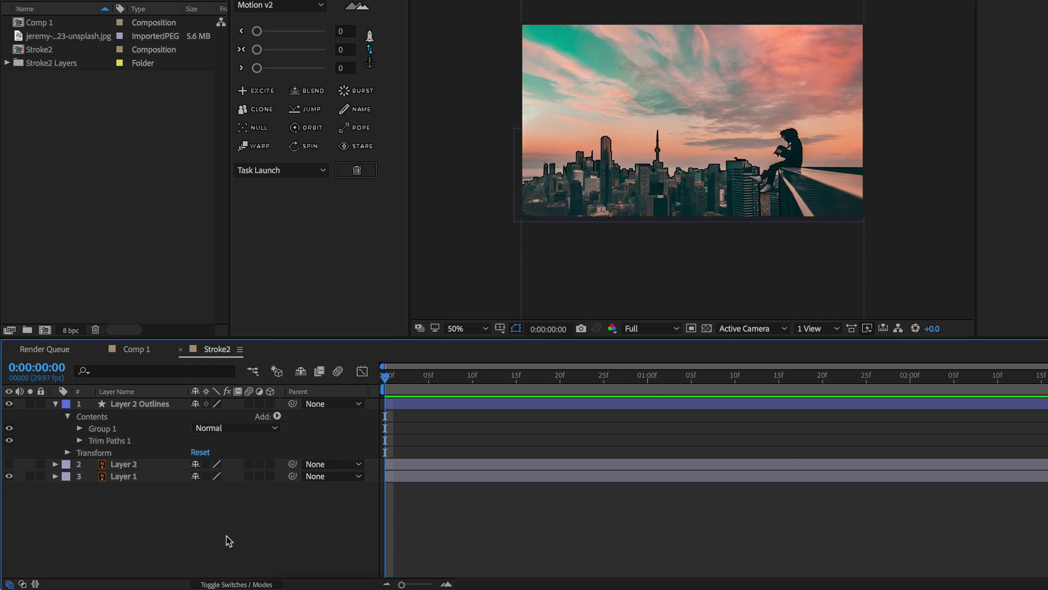